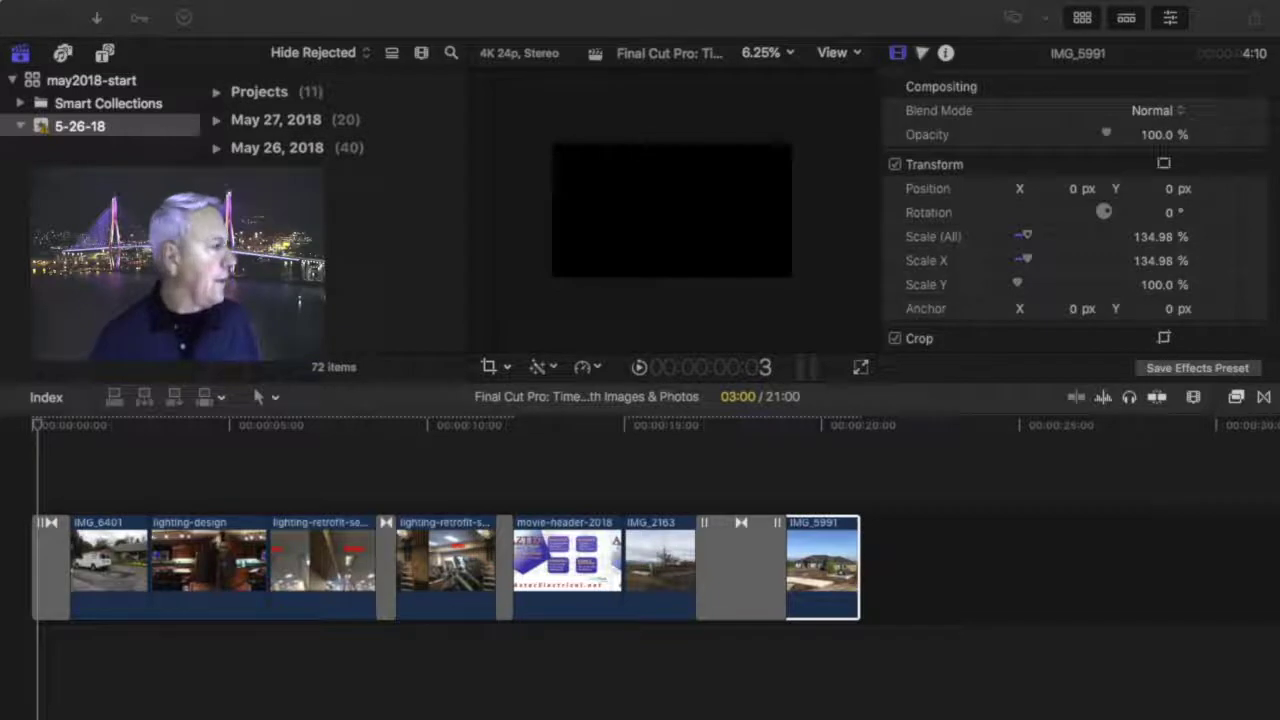
# - Place My Way.mp3 beneath the photo slides and slide it left to start at 00:00
pyautogui.moveTo(10, 668); pyautogui.dragTo(106, 674)
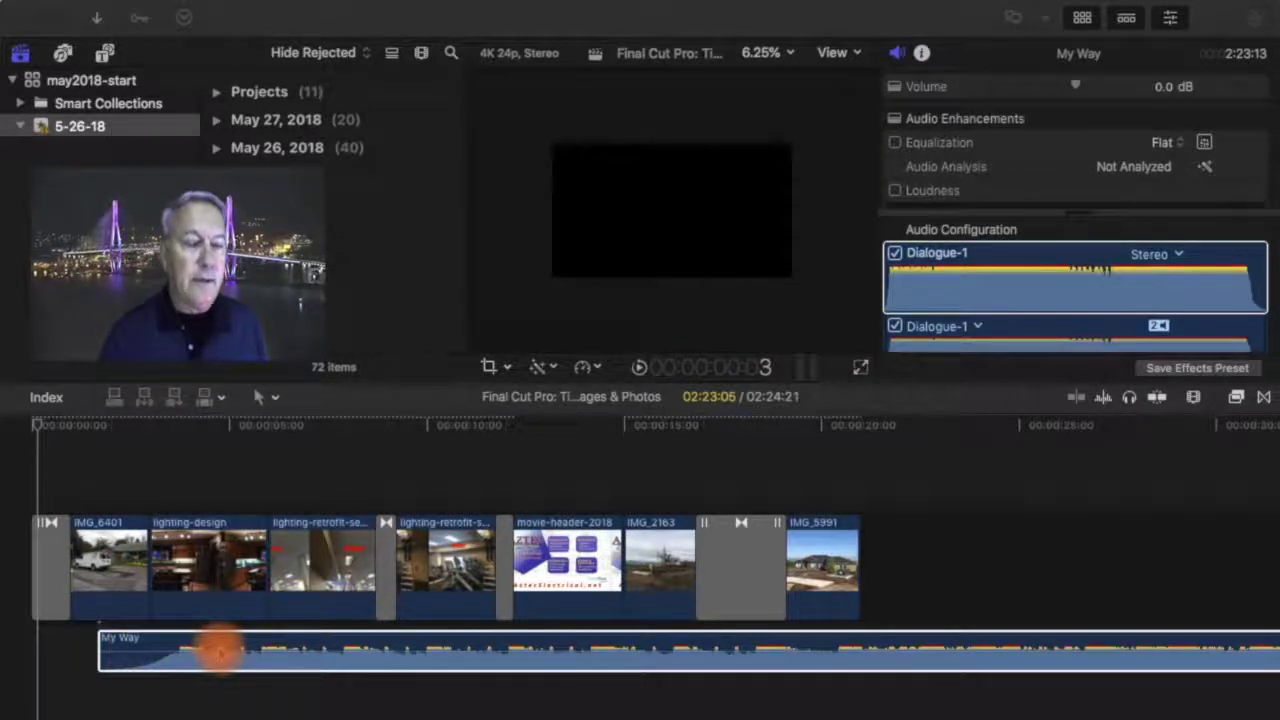
pyautogui.click(200, 651)
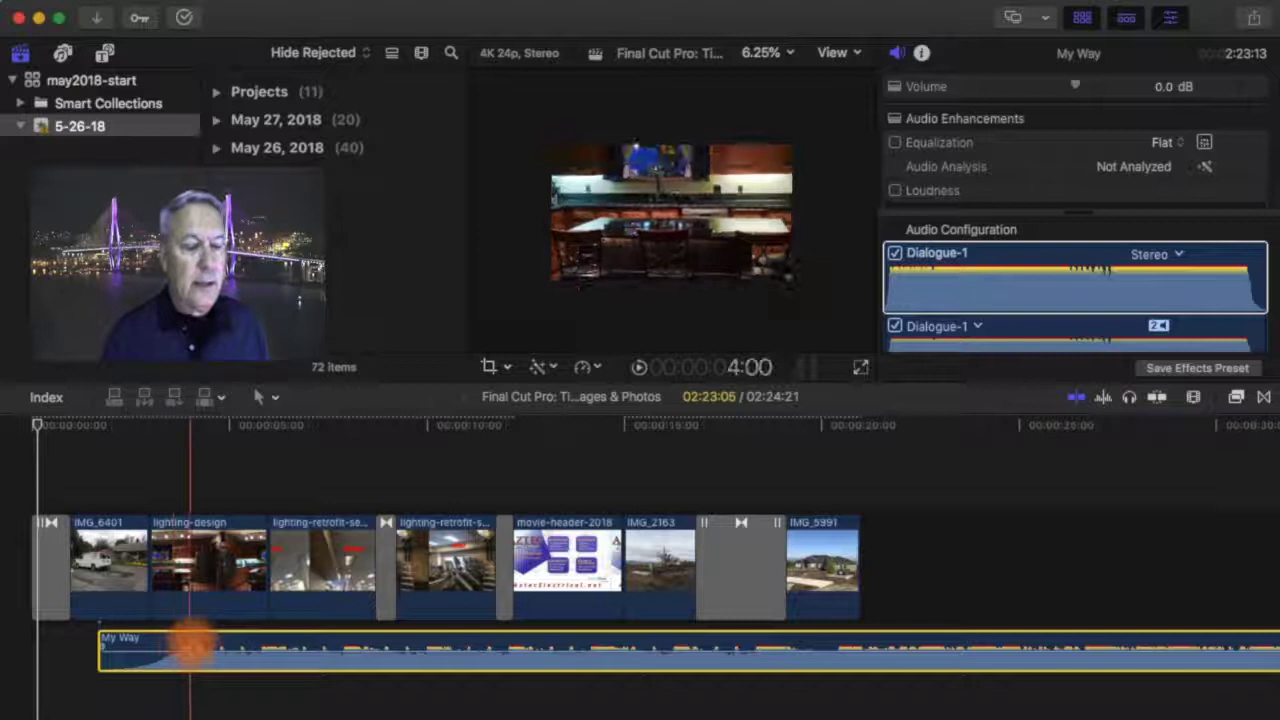
pyautogui.moveTo(186, 648); pyautogui.dragTo(100, 654)
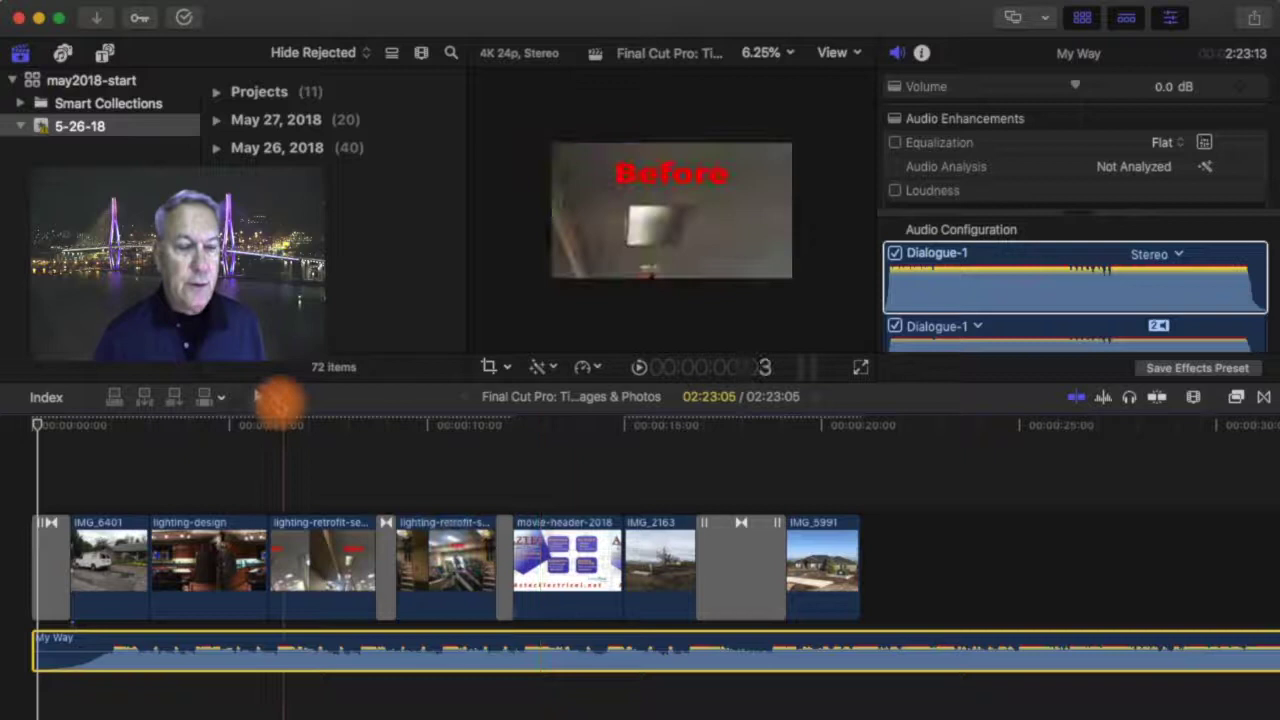
# - Blade the My Way audio near movie-header and delete the trailing piece, leaving a 14:19 clip
pyautogui.click(272, 398)
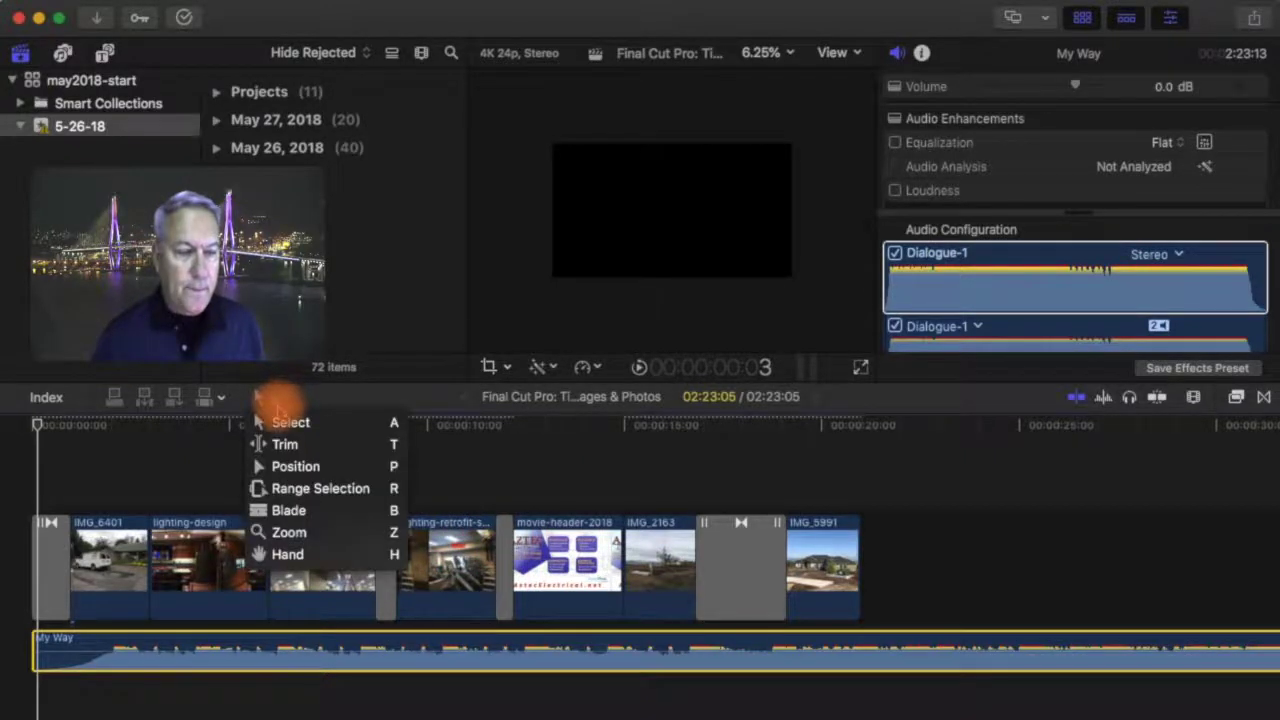
pyautogui.click(290, 422)
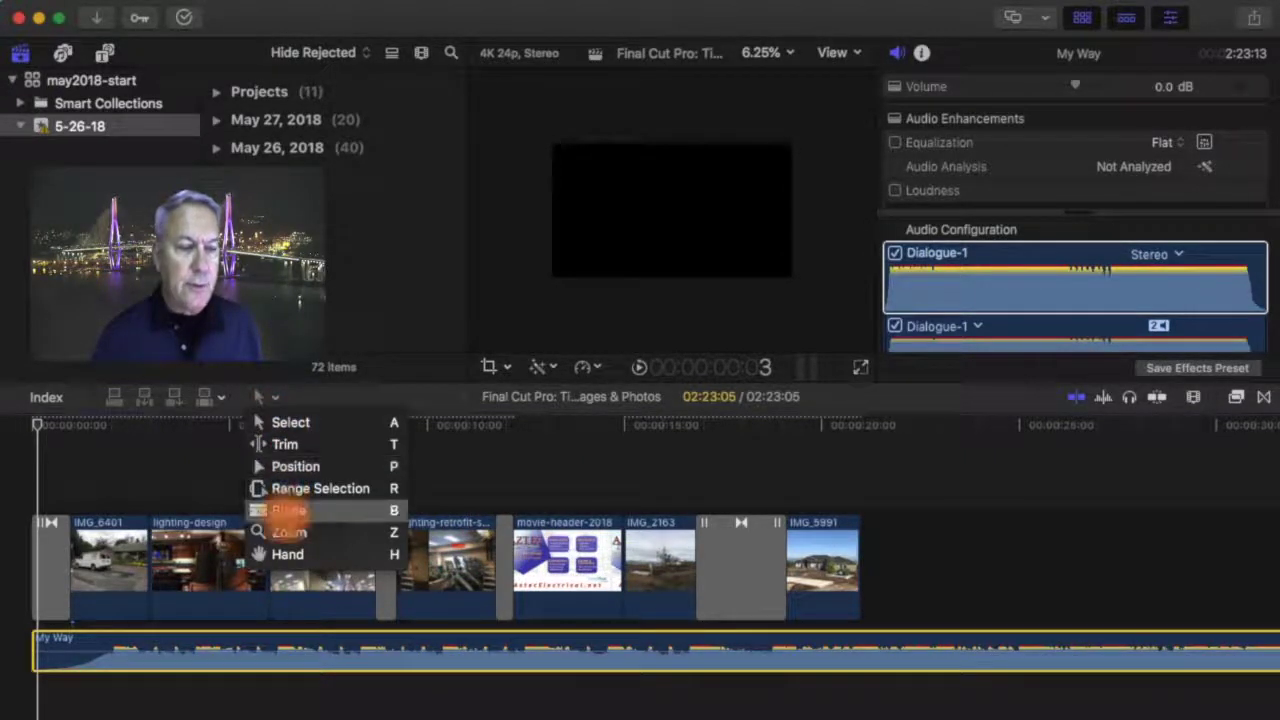
pyautogui.click(287, 511)
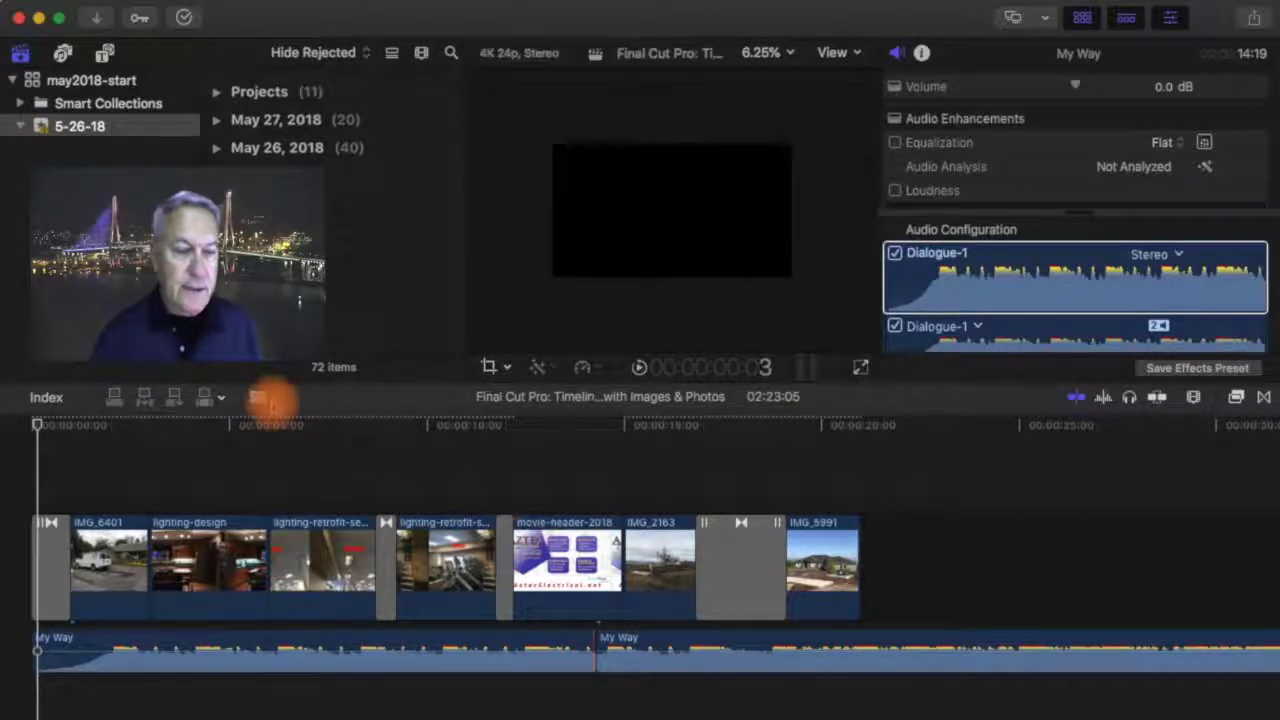
pyautogui.click(275, 399)
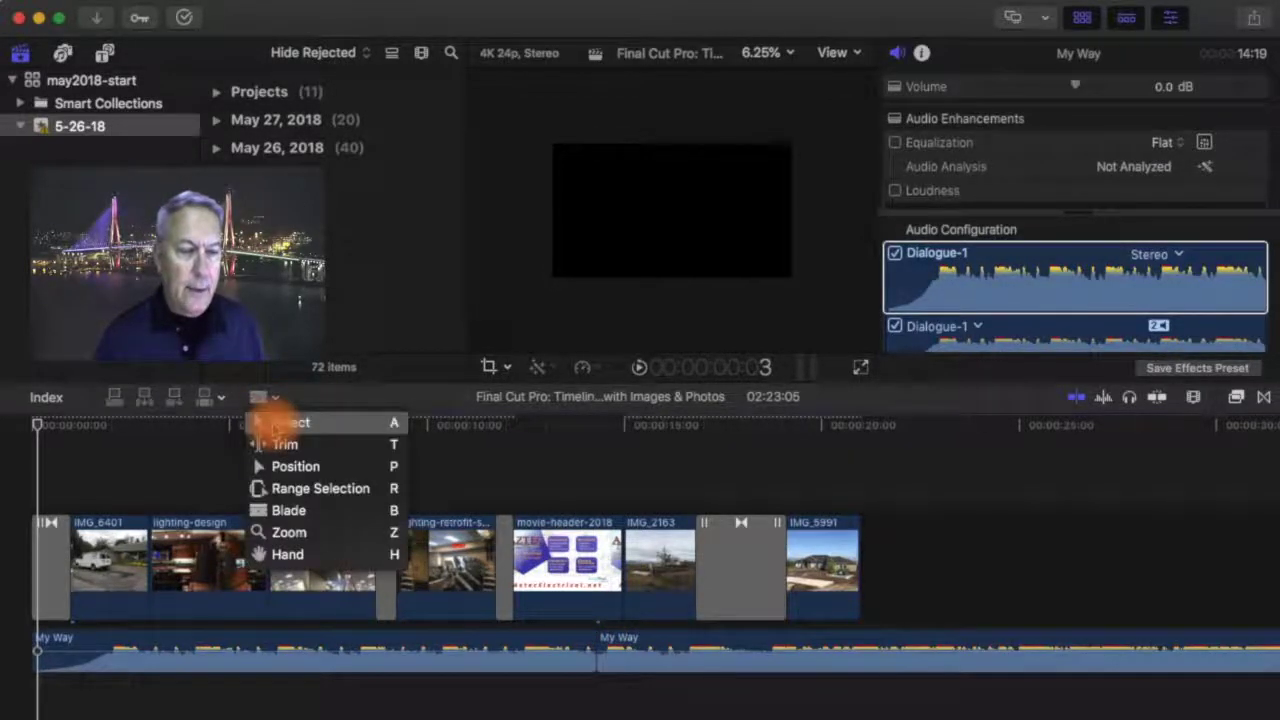
pyautogui.click(275, 425)
pyautogui.click(762, 672)
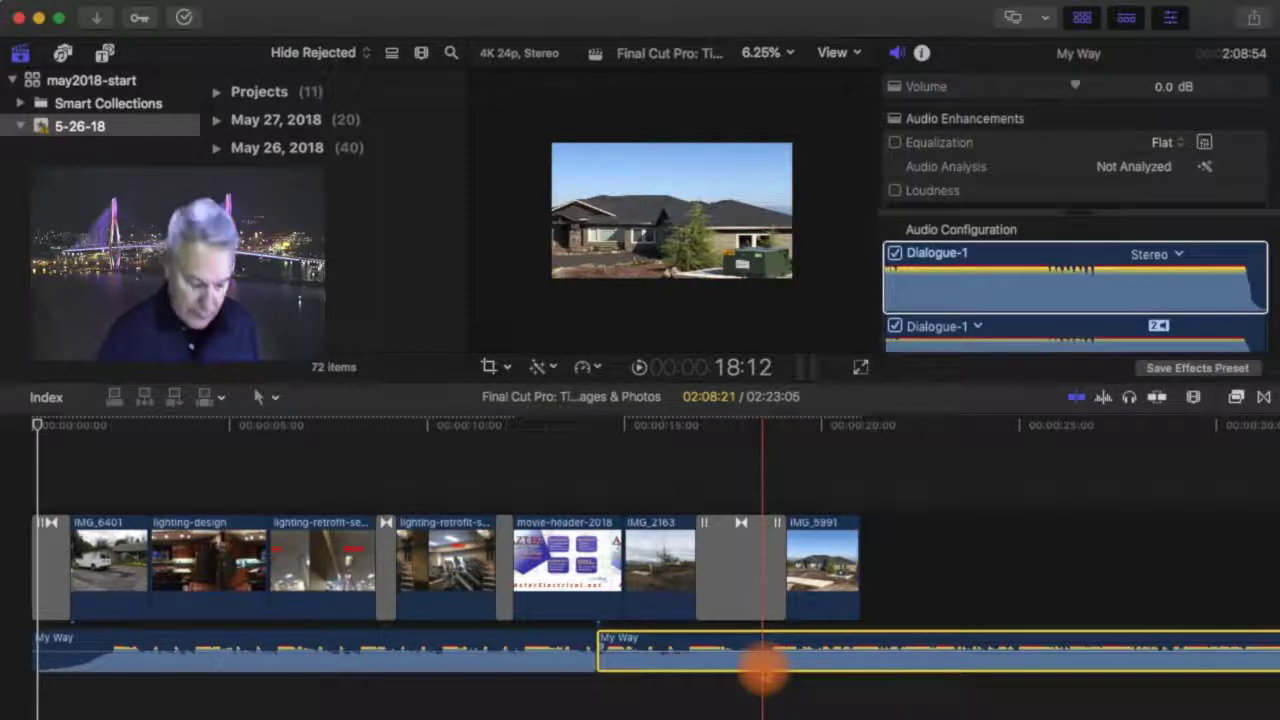
pyautogui.press('Delete')
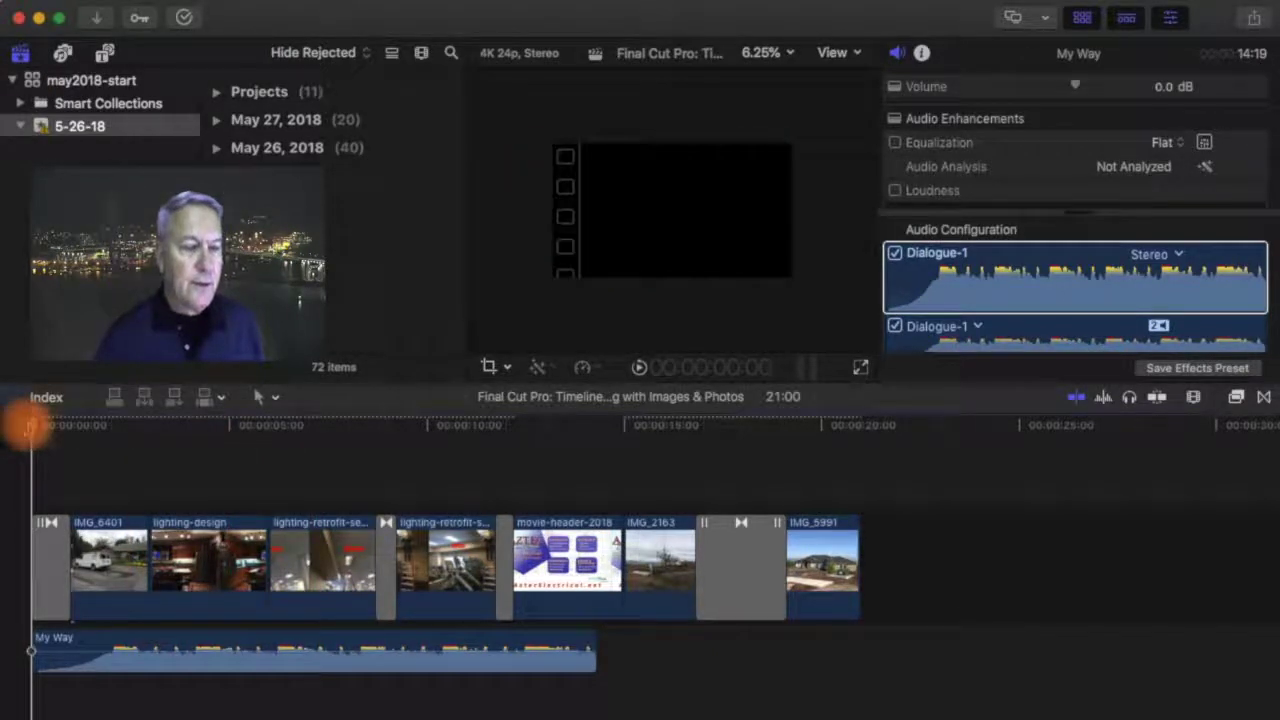
pyautogui.press('space')
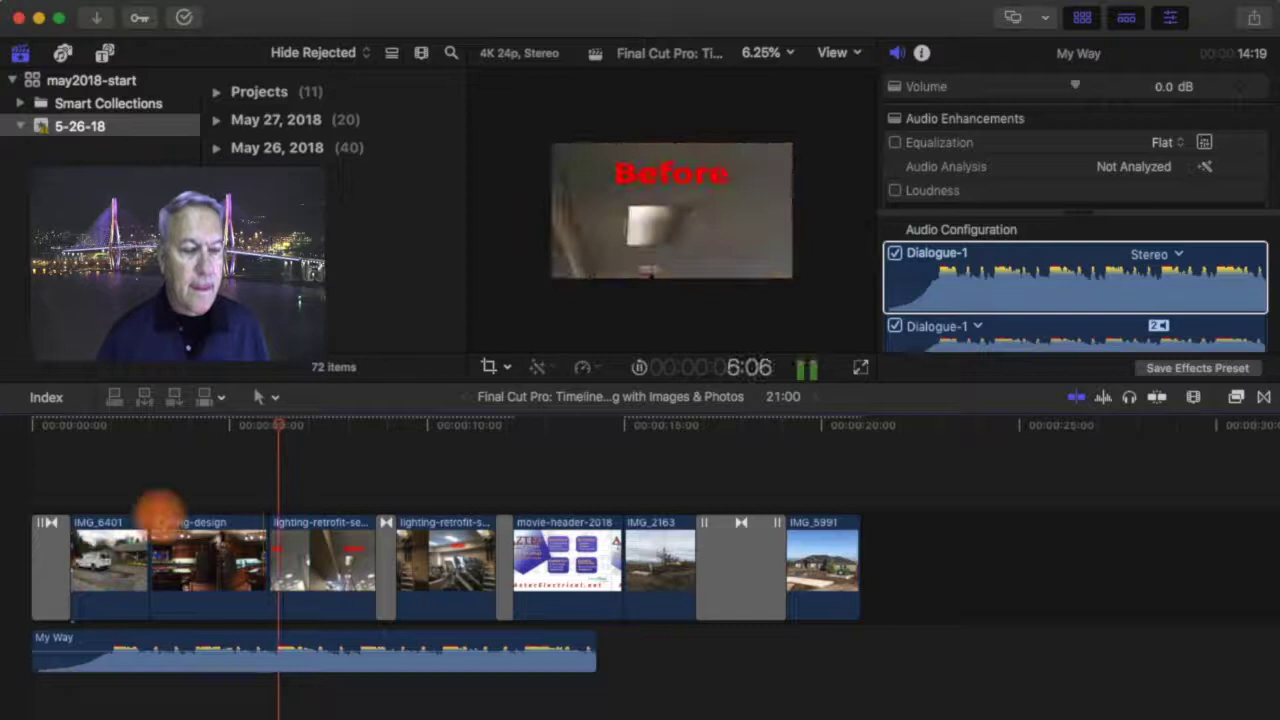
pyautogui.press('space')
pyautogui.click(209, 460)
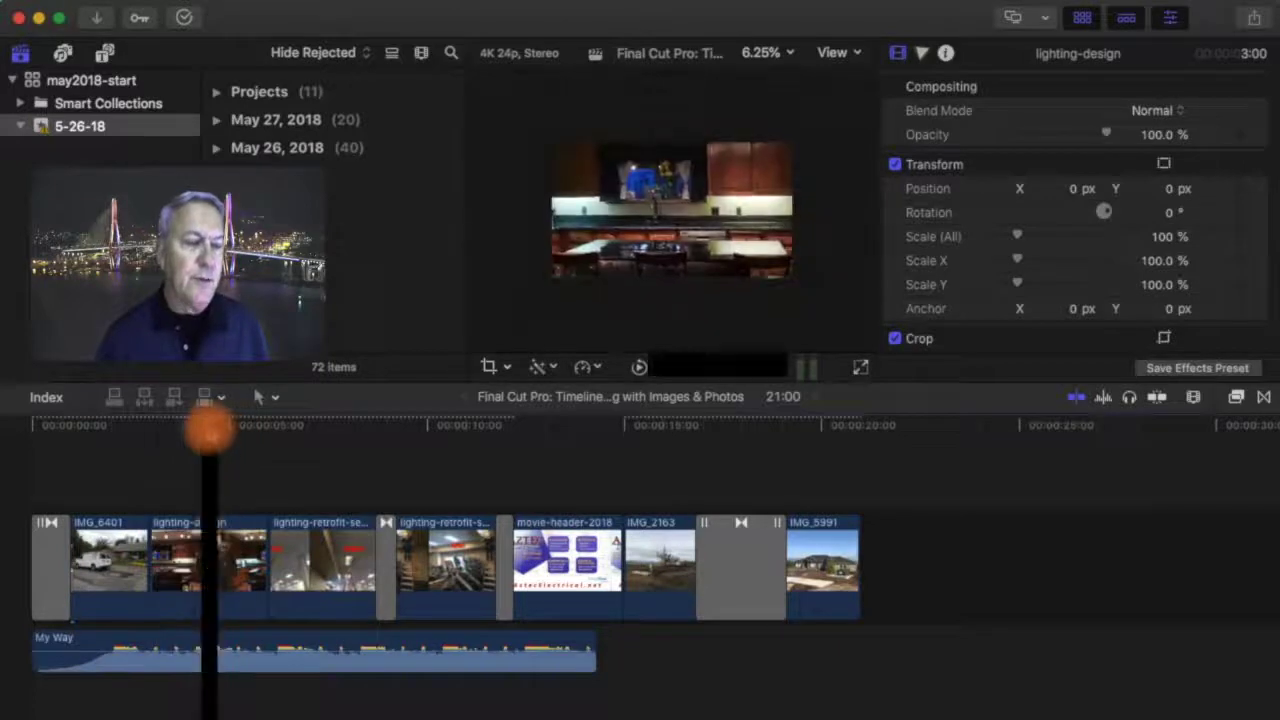
pyautogui.moveTo(209, 430); pyautogui.dragTo(12, 452)
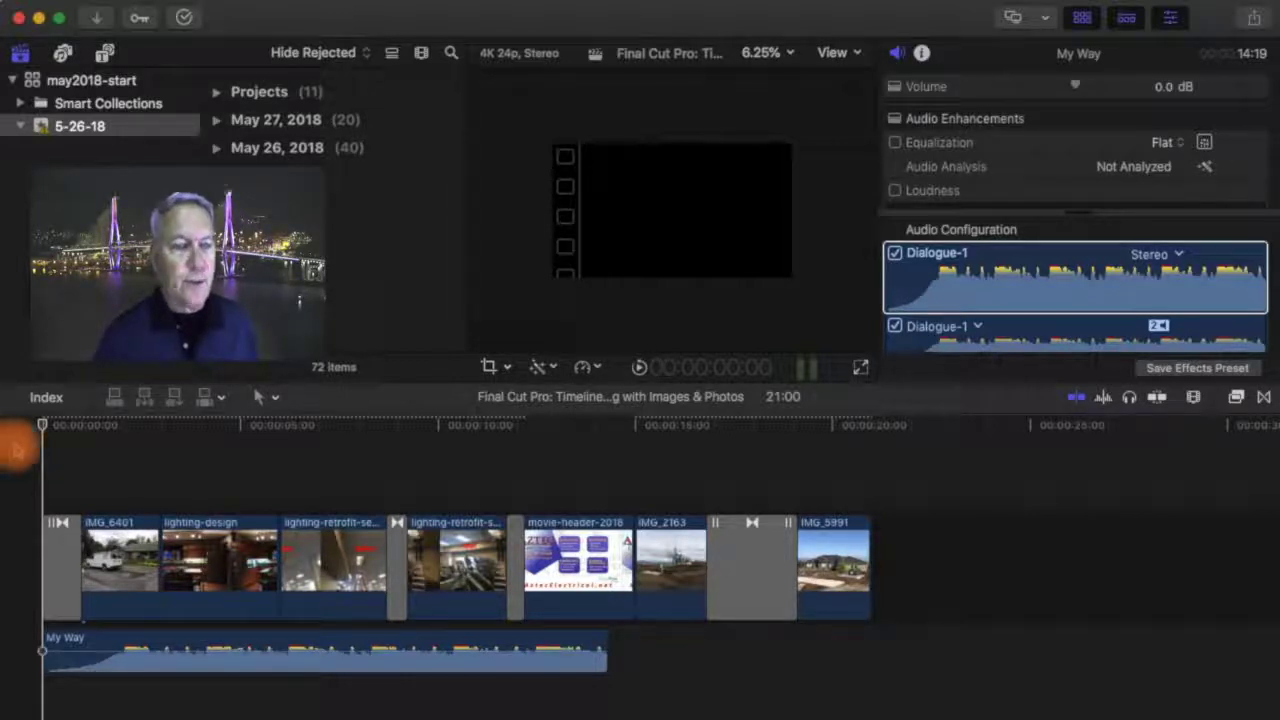
# - Drag the My Way clip's fade-out handle left, zooming in to fine-tune the fade
pyautogui.moveTo(43, 430); pyautogui.dragTo(588, 550)
pyautogui.click(592, 682)
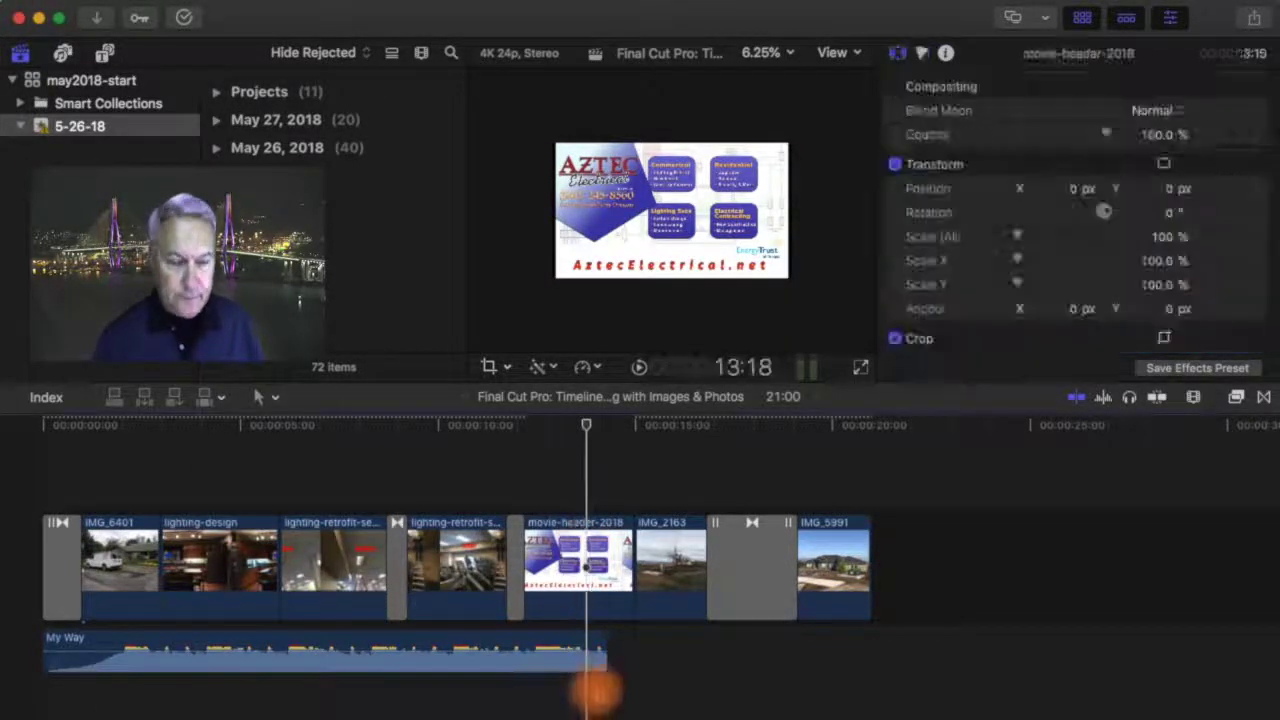
pyautogui.click(582, 668)
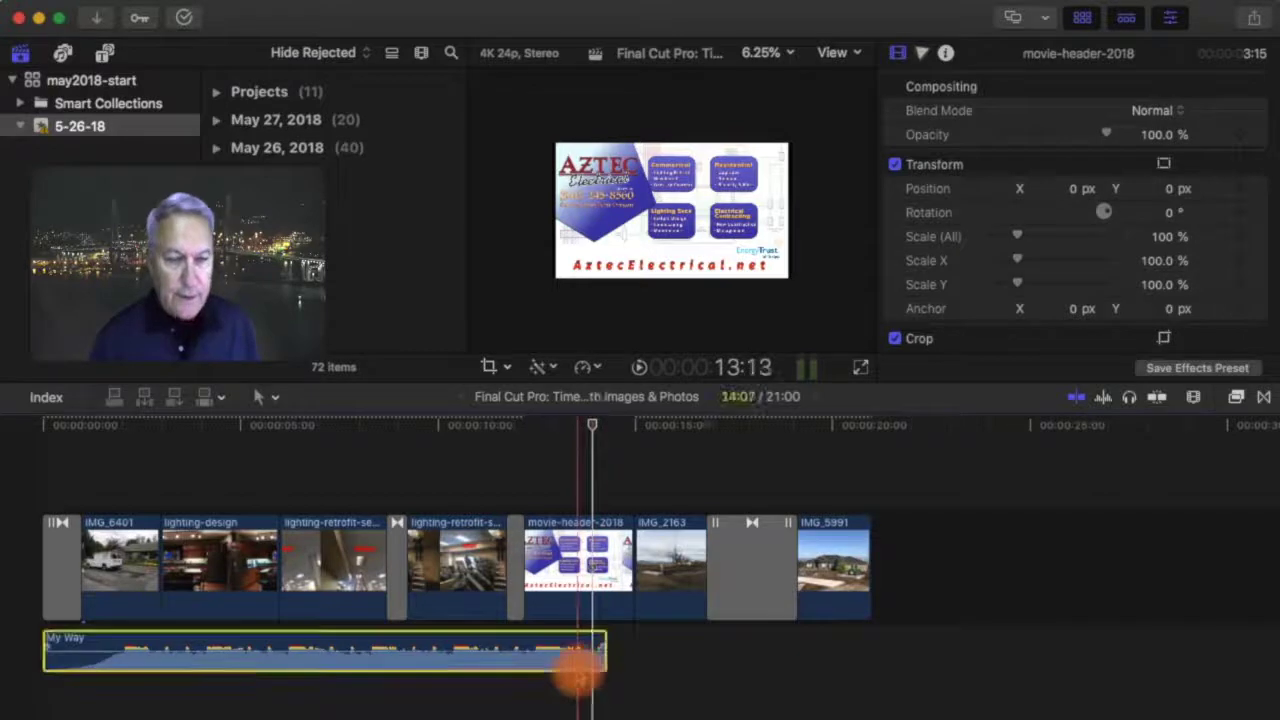
pyautogui.click(608, 652)
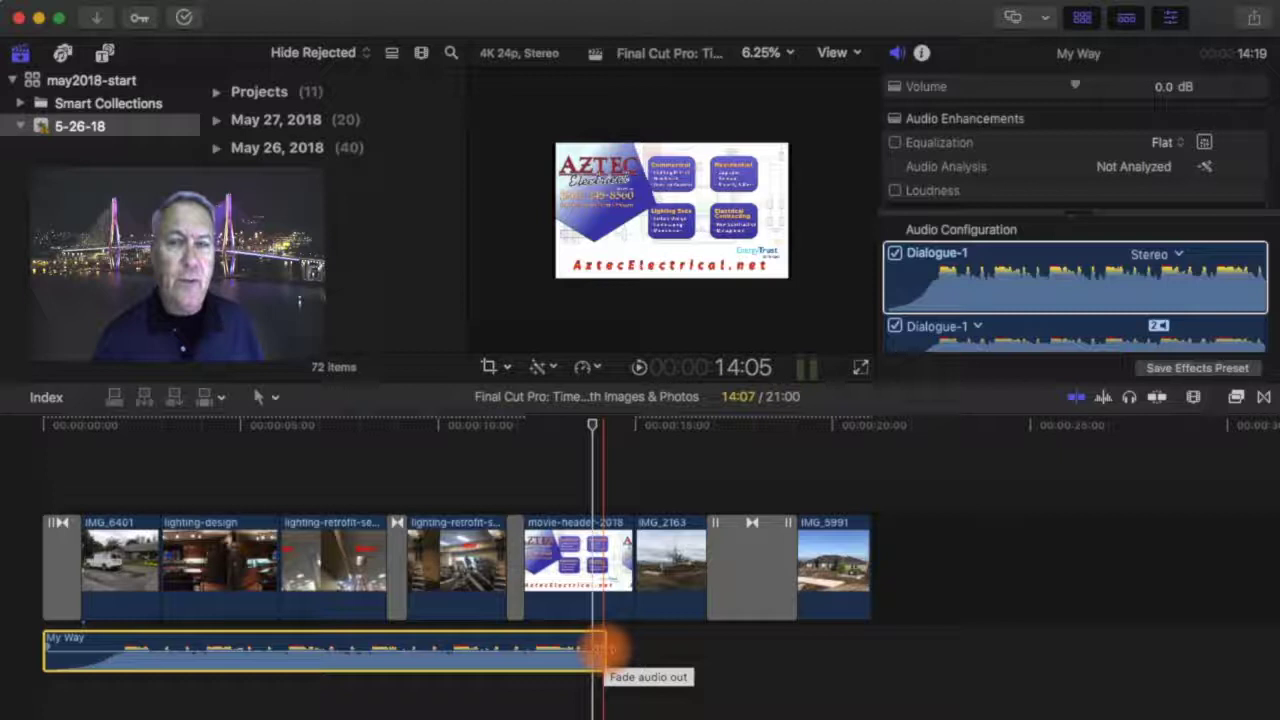
pyautogui.click(603, 650)
pyautogui.moveTo(603, 650); pyautogui.dragTo(570, 652)
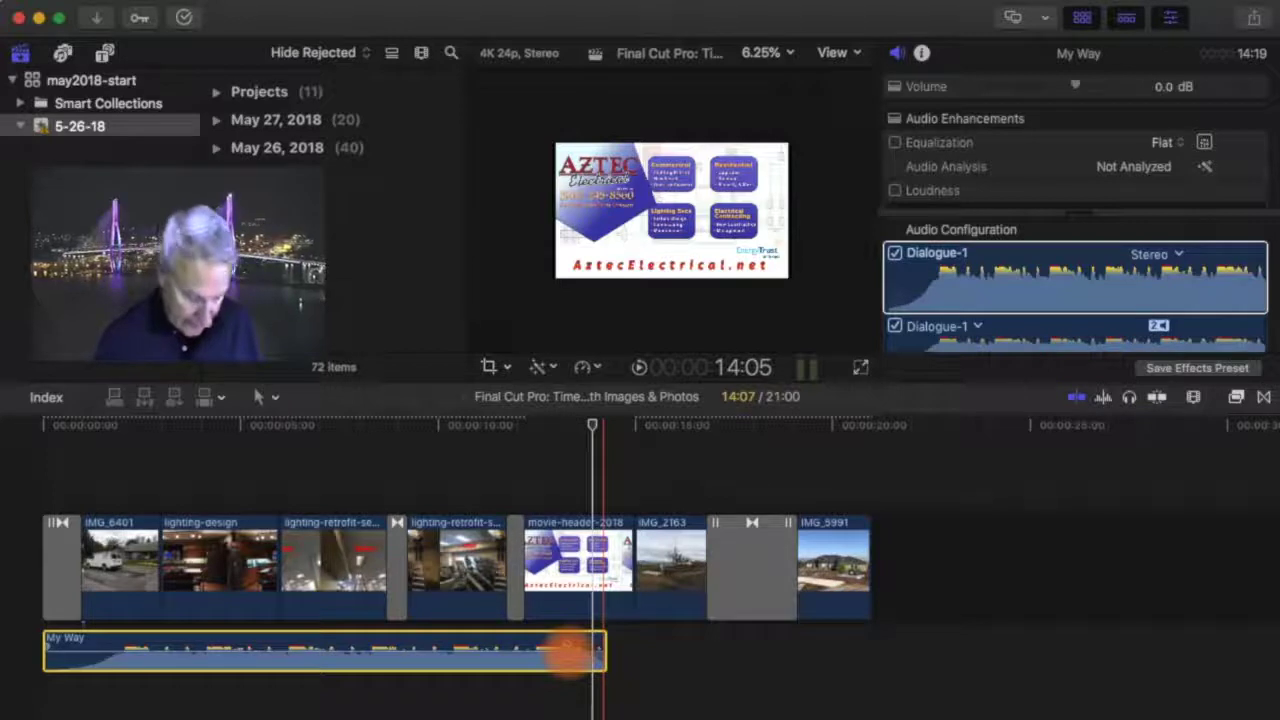
pyautogui.press('super+equal')
pyautogui.press('super+equal')
pyautogui.press('super+equal')
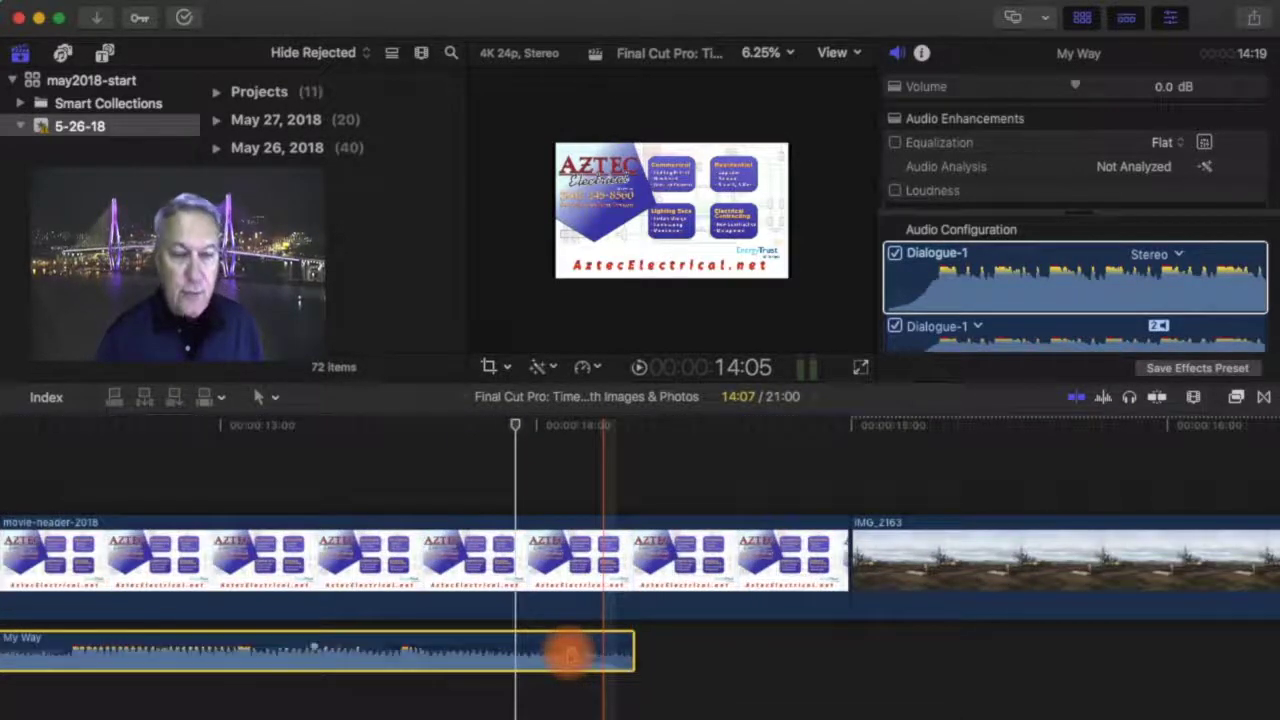
pyautogui.press('super+equal')
pyautogui.moveTo(568, 652)
pyautogui.mouseDown()
pyautogui.moveTo(543, 651)
pyautogui.moveTo(546, 666)
pyautogui.moveTo(543, 649)
pyautogui.moveTo(552, 655)
pyautogui.mouseUp()
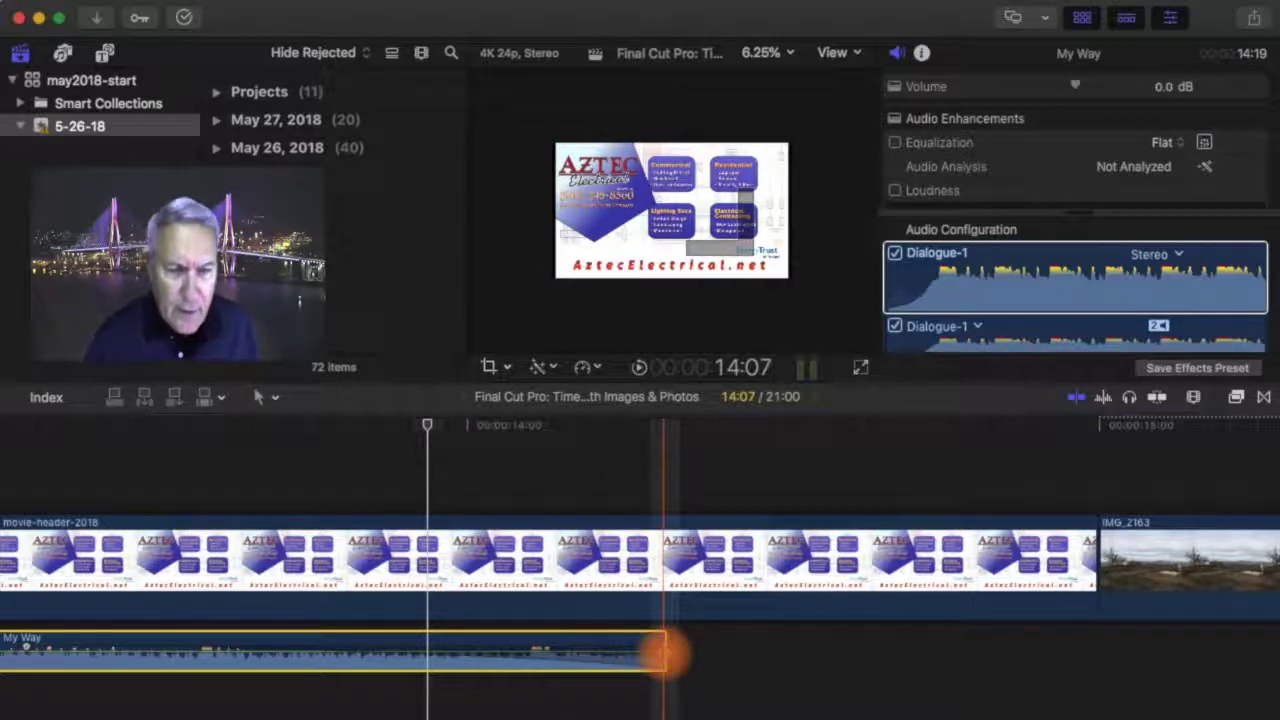
pyautogui.moveTo(423, 423); pyautogui.dragTo(330, 455)
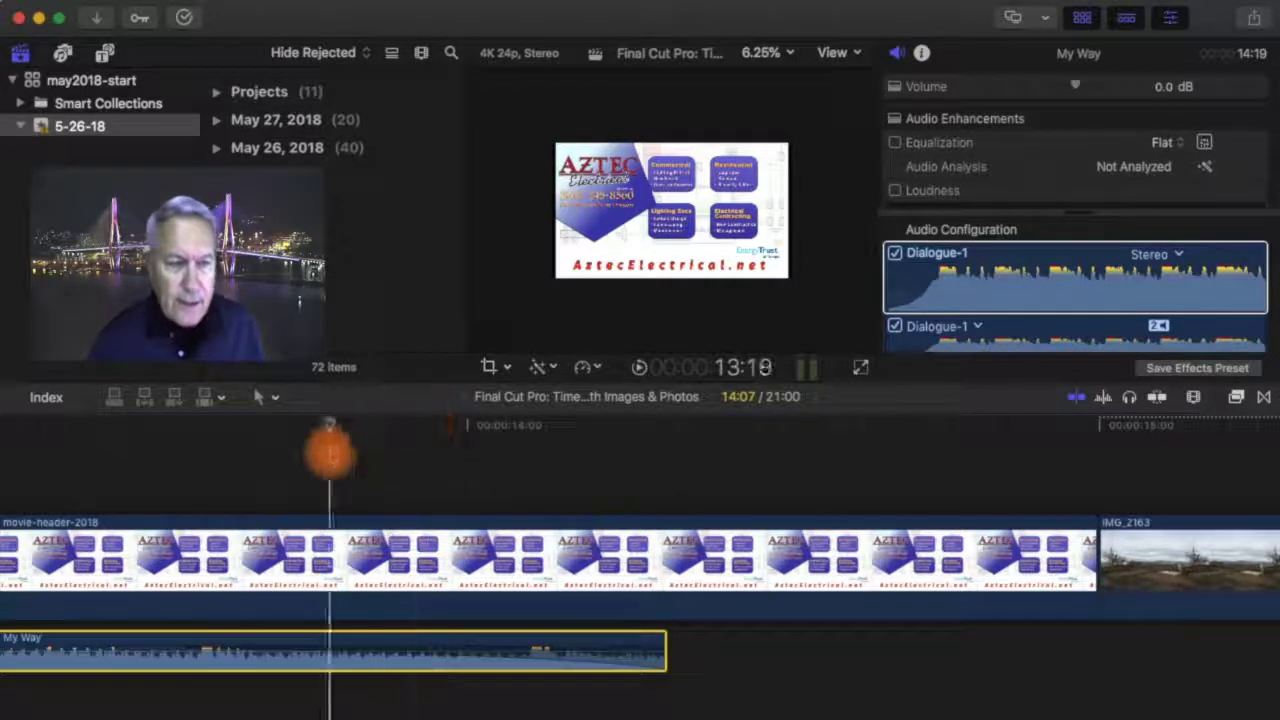
pyautogui.press('super+minus')
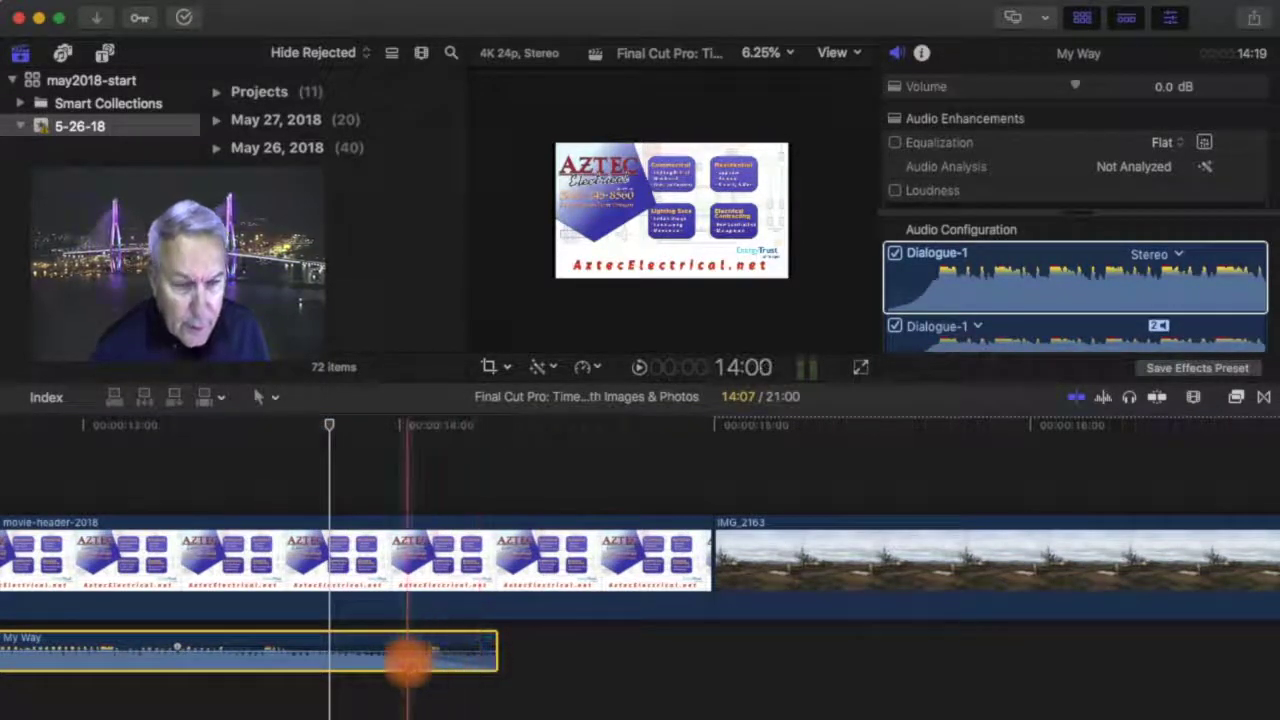
pyautogui.moveTo(326, 429); pyautogui.dragTo(170, 446)
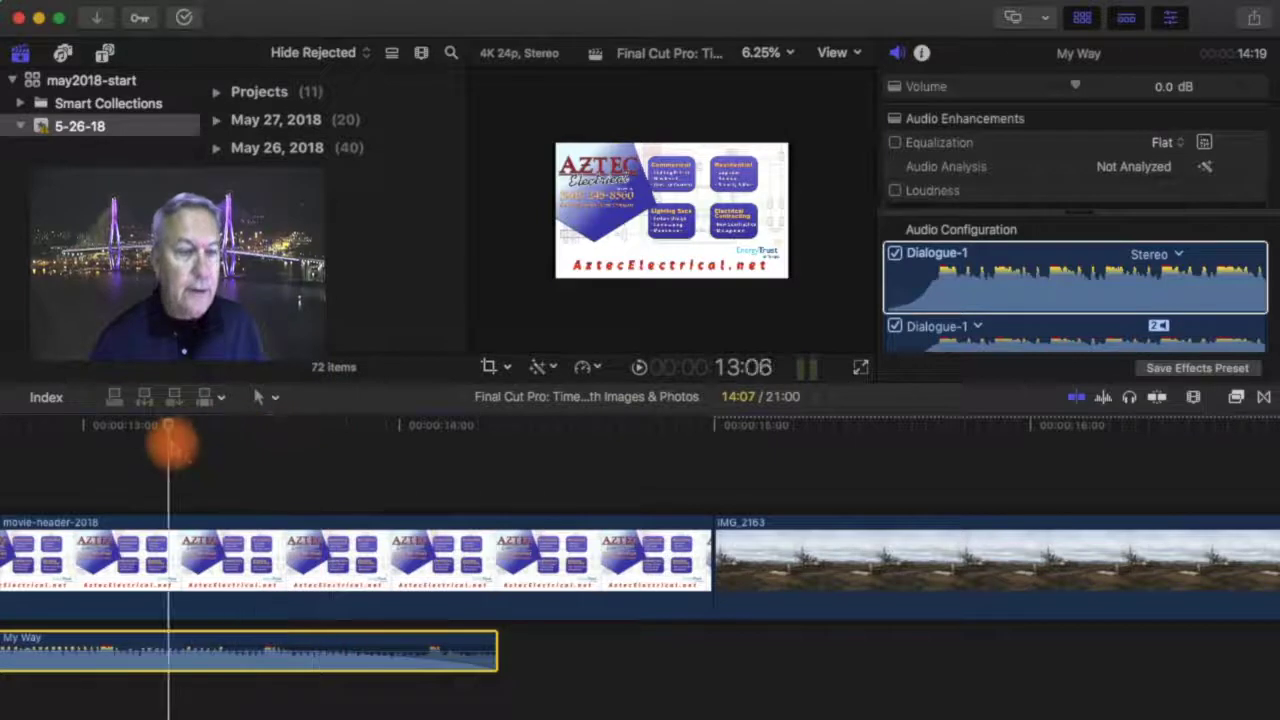
pyautogui.press('super+minus')
pyautogui.press('super+minus')
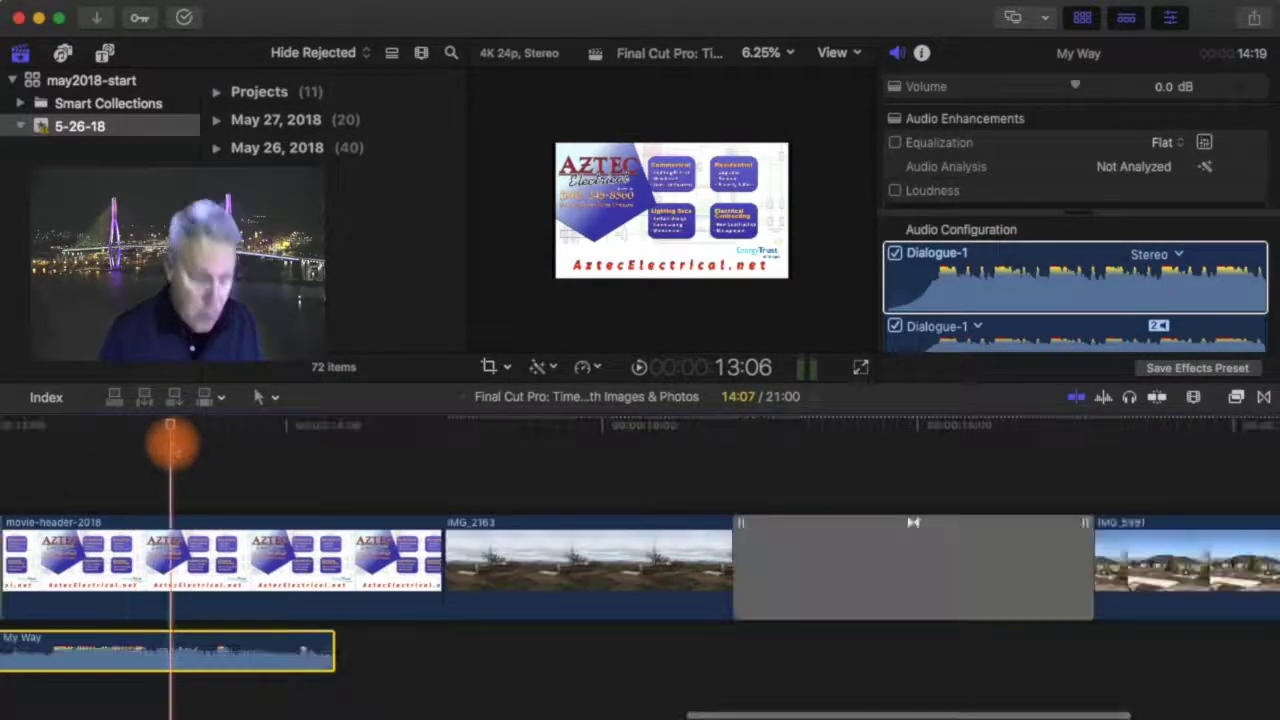
pyautogui.moveTo(173, 440); pyautogui.dragTo(40, 465)
pyautogui.press('space')
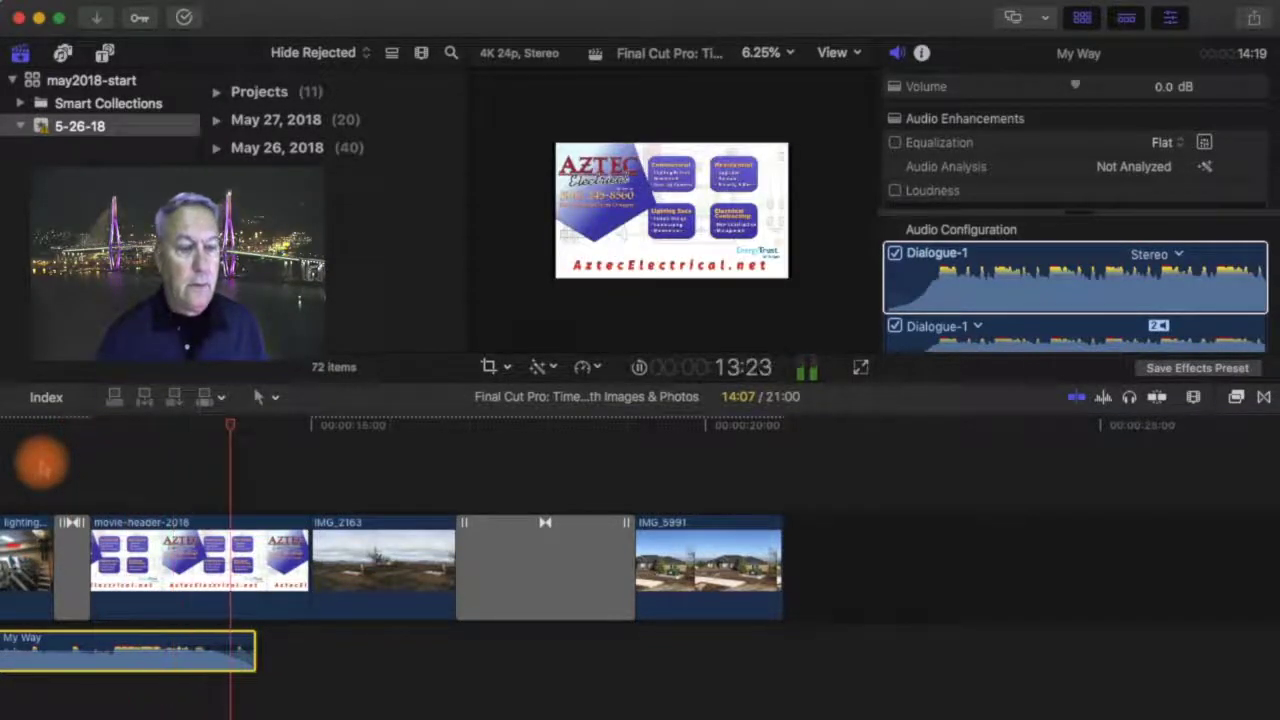
pyautogui.moveTo(286, 423); pyautogui.dragTo(97, 480)
pyautogui.press('space')
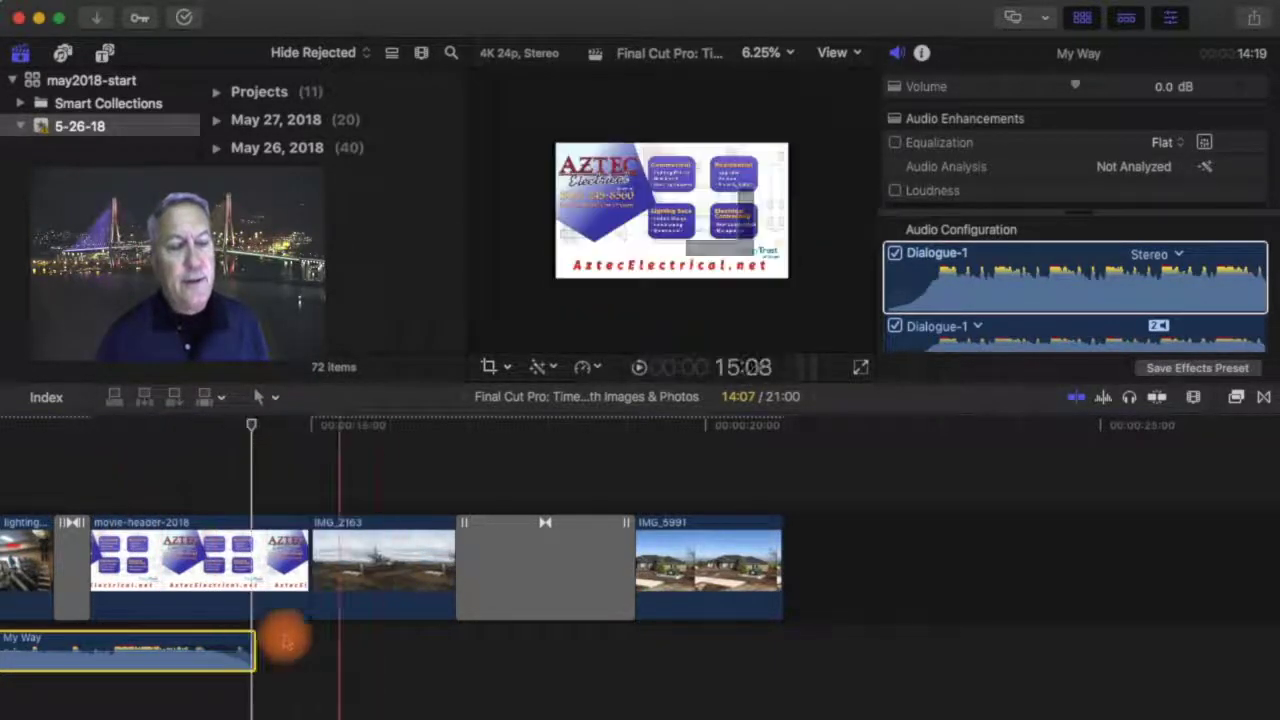
pyautogui.press('space')
pyautogui.hscroll(-2, 265, 552)
pyautogui.hscroll(-6, 283, 560)
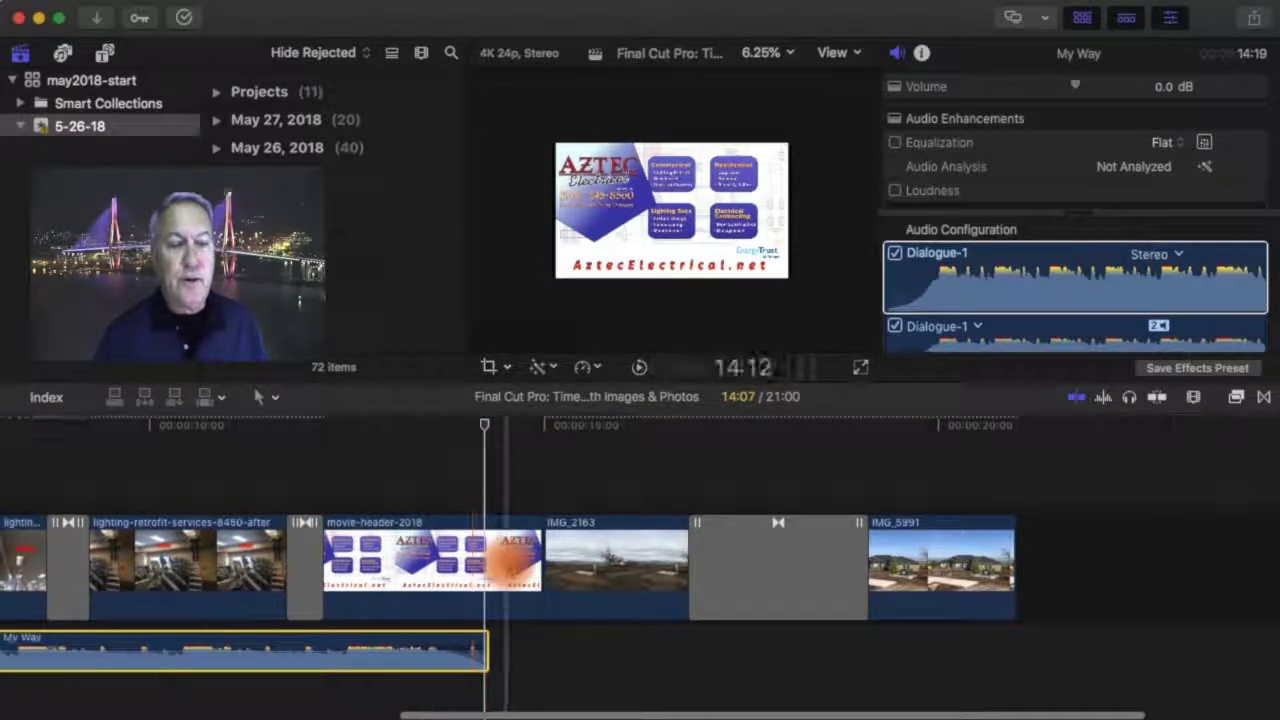
pyautogui.hscroll(-5, 230, 595)
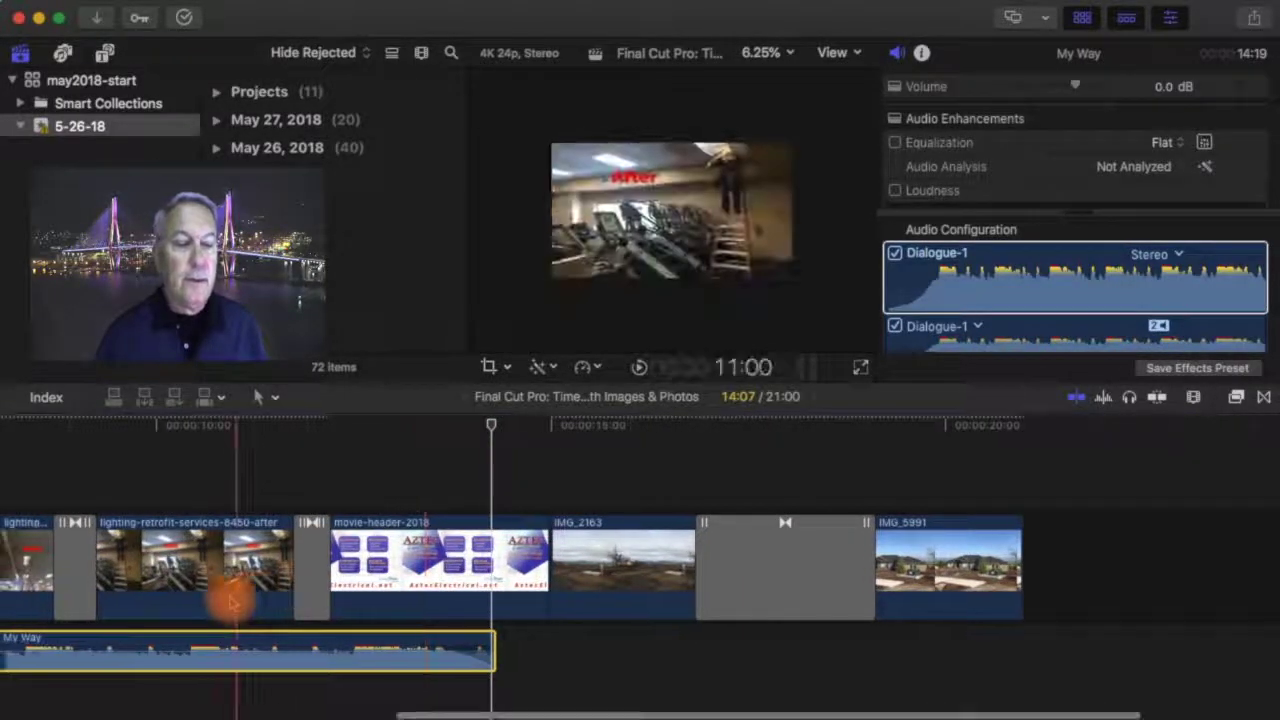
pyautogui.hscroll(-15, 232, 600)
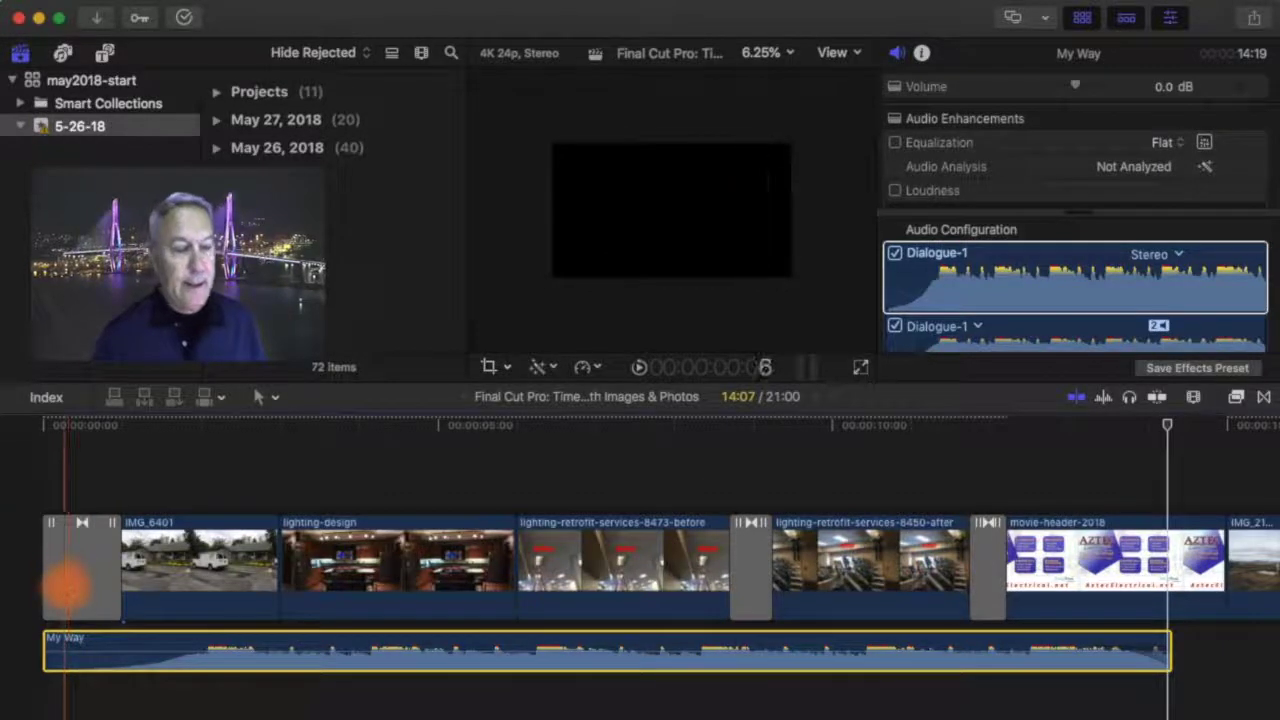
# - Play the opening with music and park the playhead on the beat at 2:01 in the van photo
pyautogui.click(47, 432)
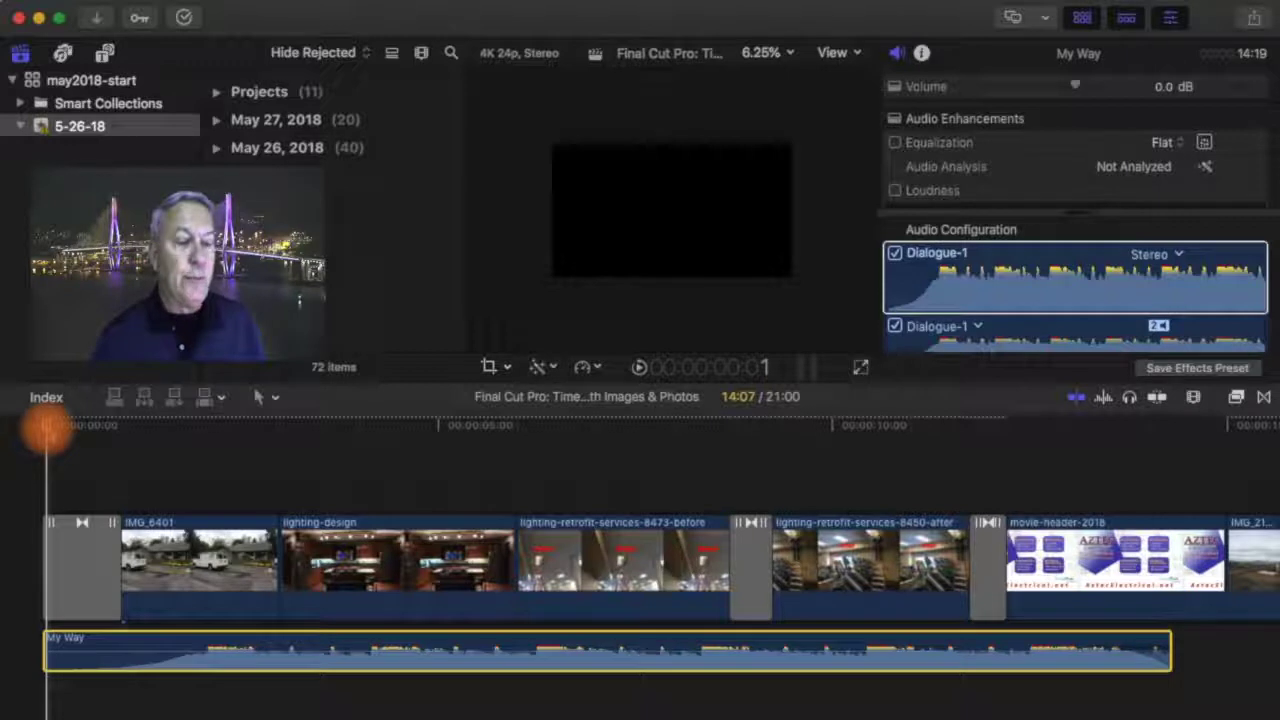
pyautogui.moveTo(47, 432); pyautogui.dragTo(18, 453)
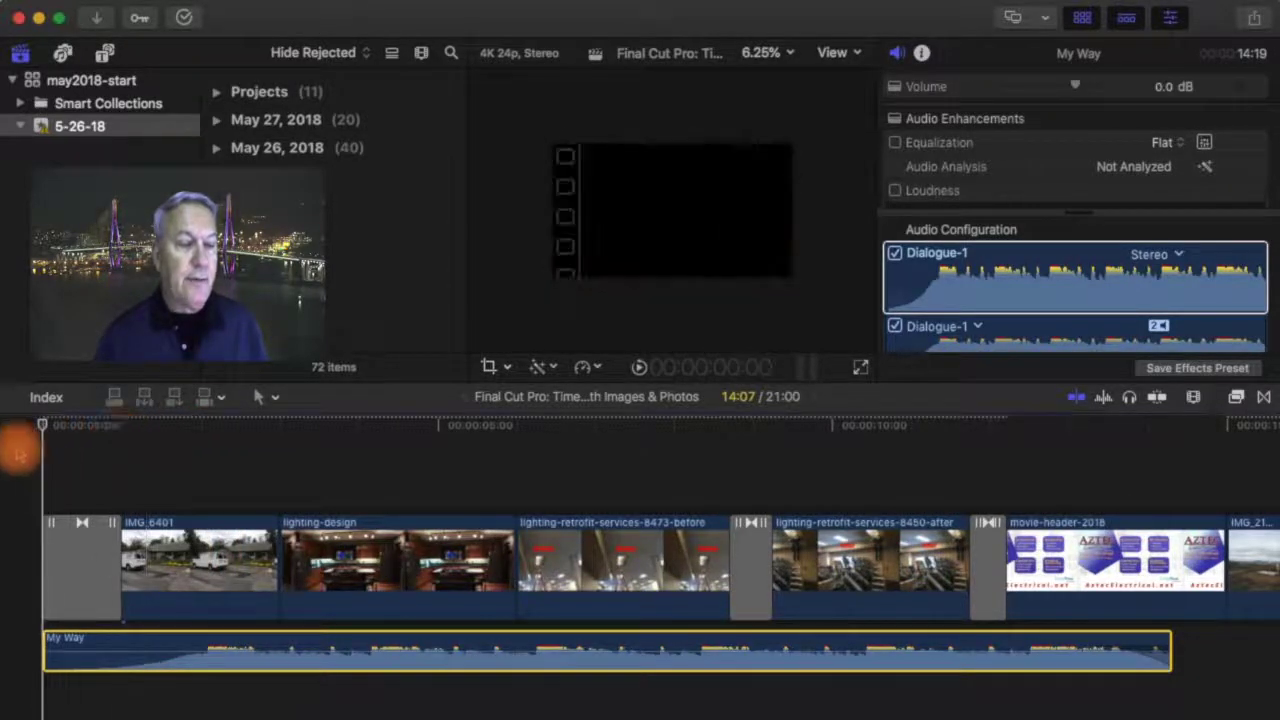
pyautogui.press('space')
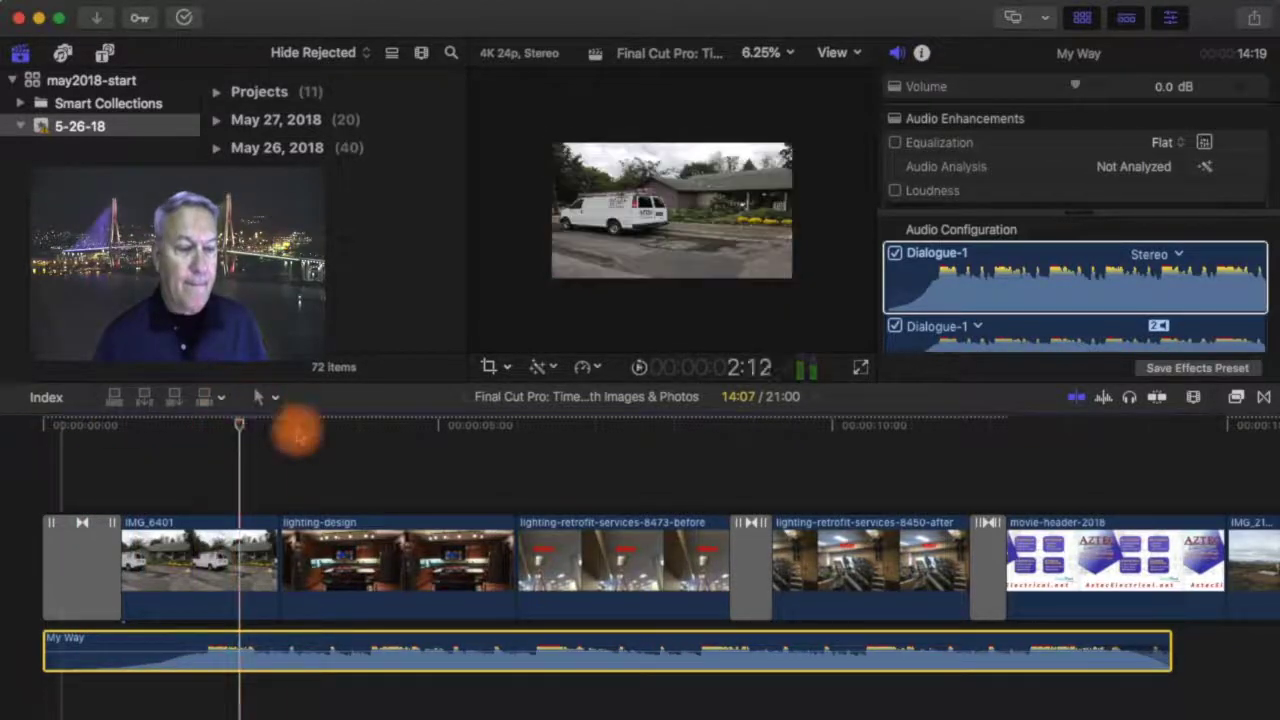
pyautogui.press('space')
pyautogui.moveTo(248, 432); pyautogui.dragTo(207, 450)
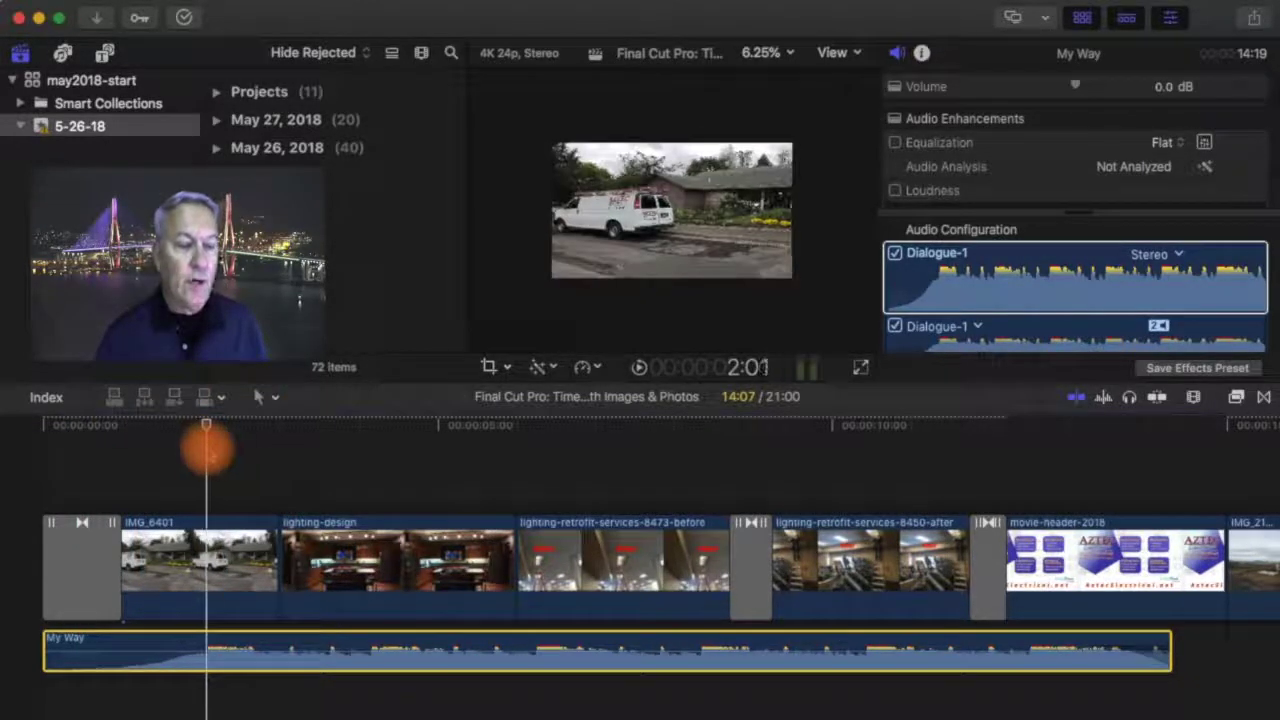
# - Ripple-trim IMG_6401 to 2:05 at the playhead, then play the slideshow back from the start
pyautogui.click(237, 540)
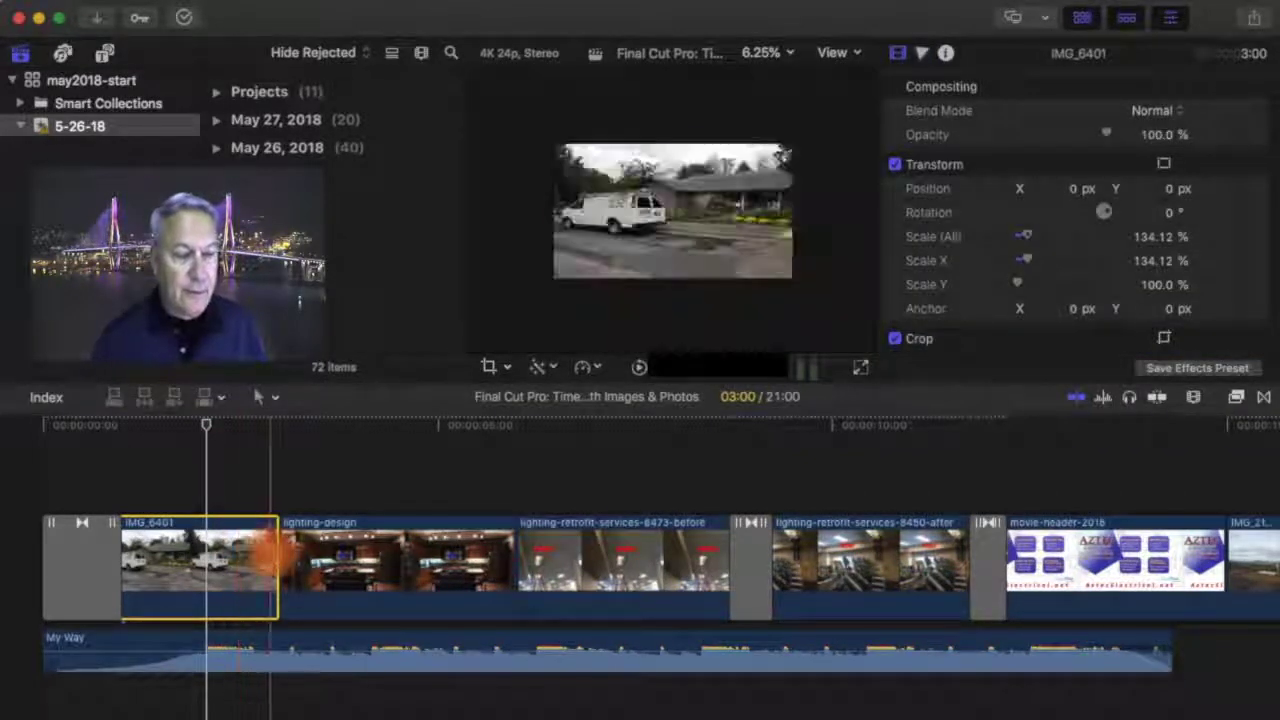
pyautogui.moveTo(273, 560); pyautogui.dragTo(203, 560)
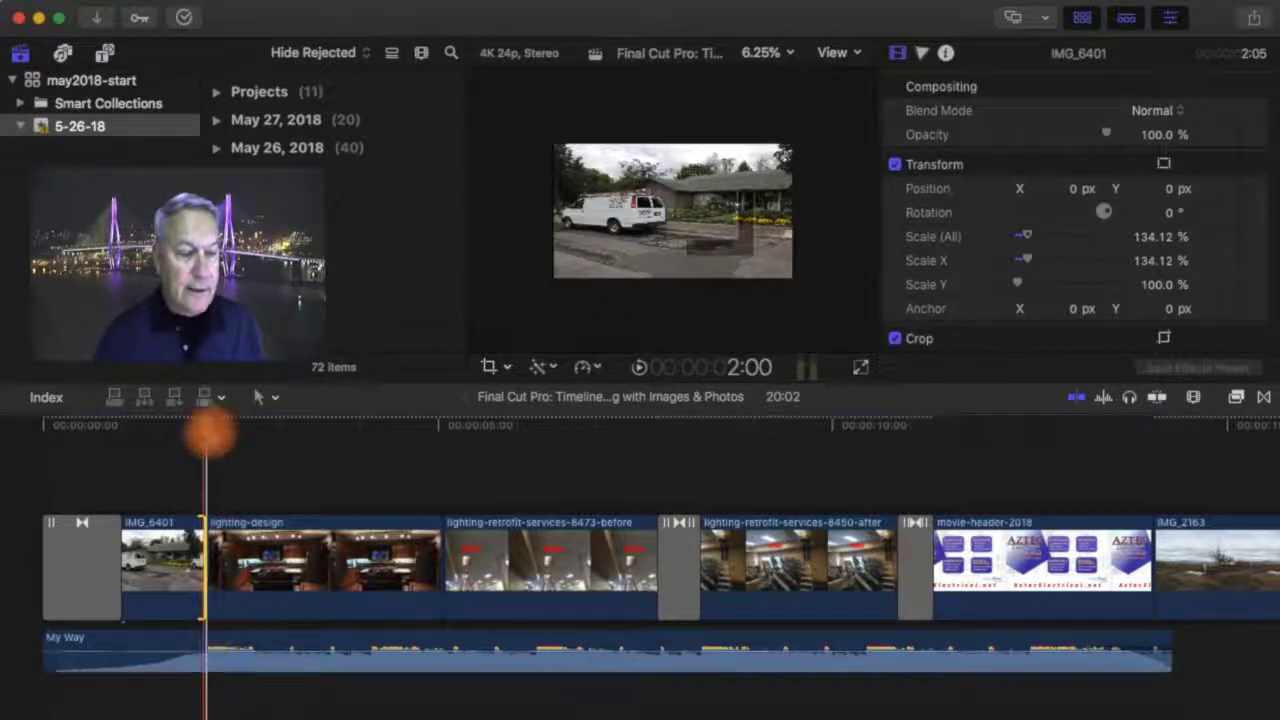
pyautogui.press('space')
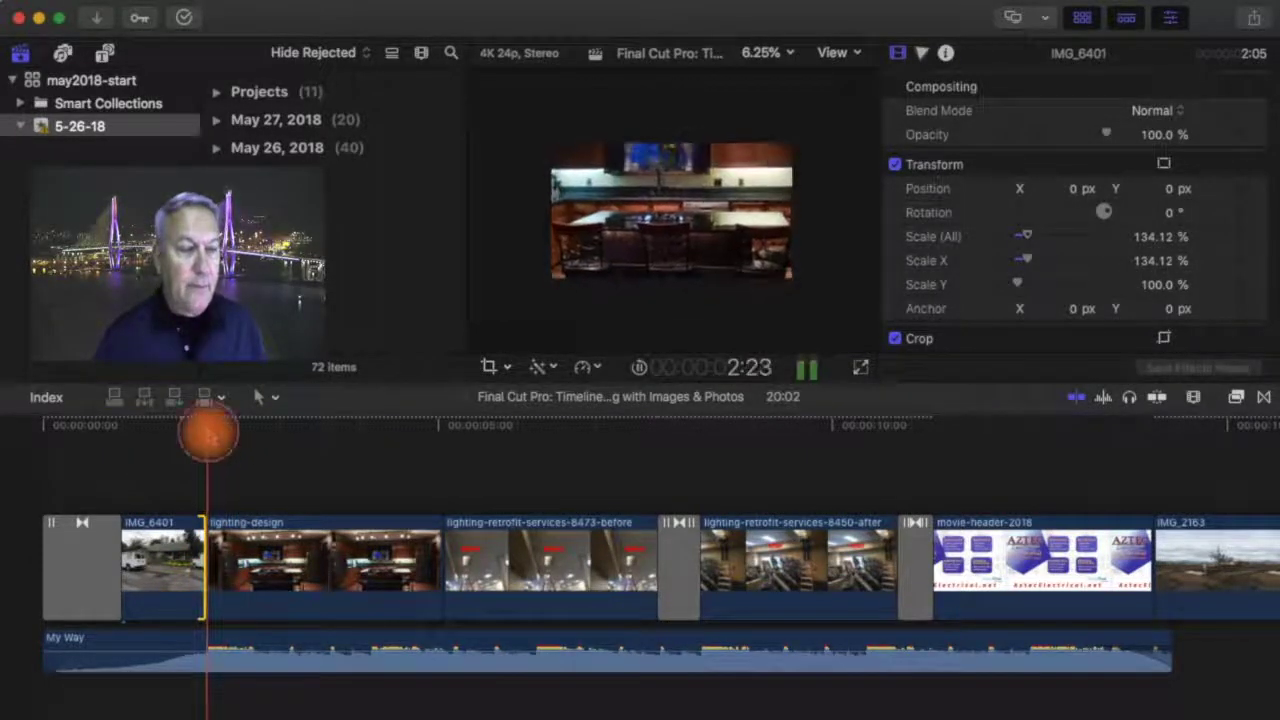
pyautogui.moveTo(207, 435); pyautogui.dragTo(14, 434)
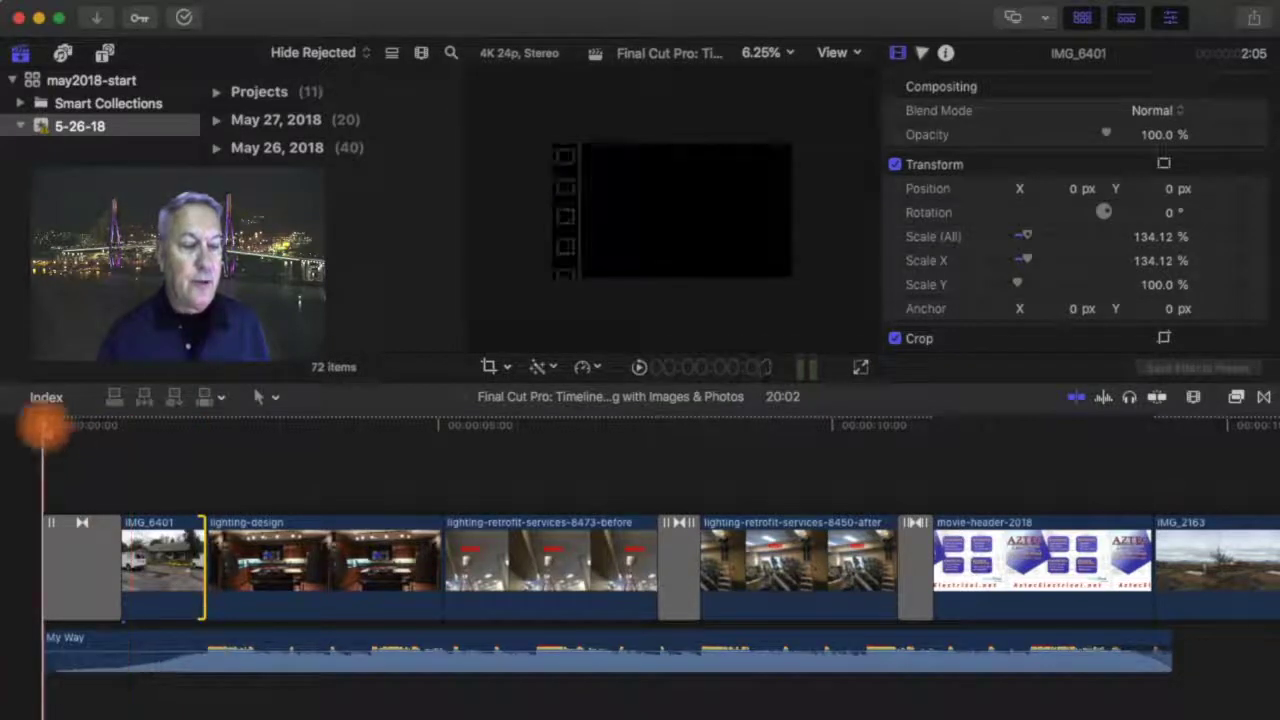
pyautogui.press('space')
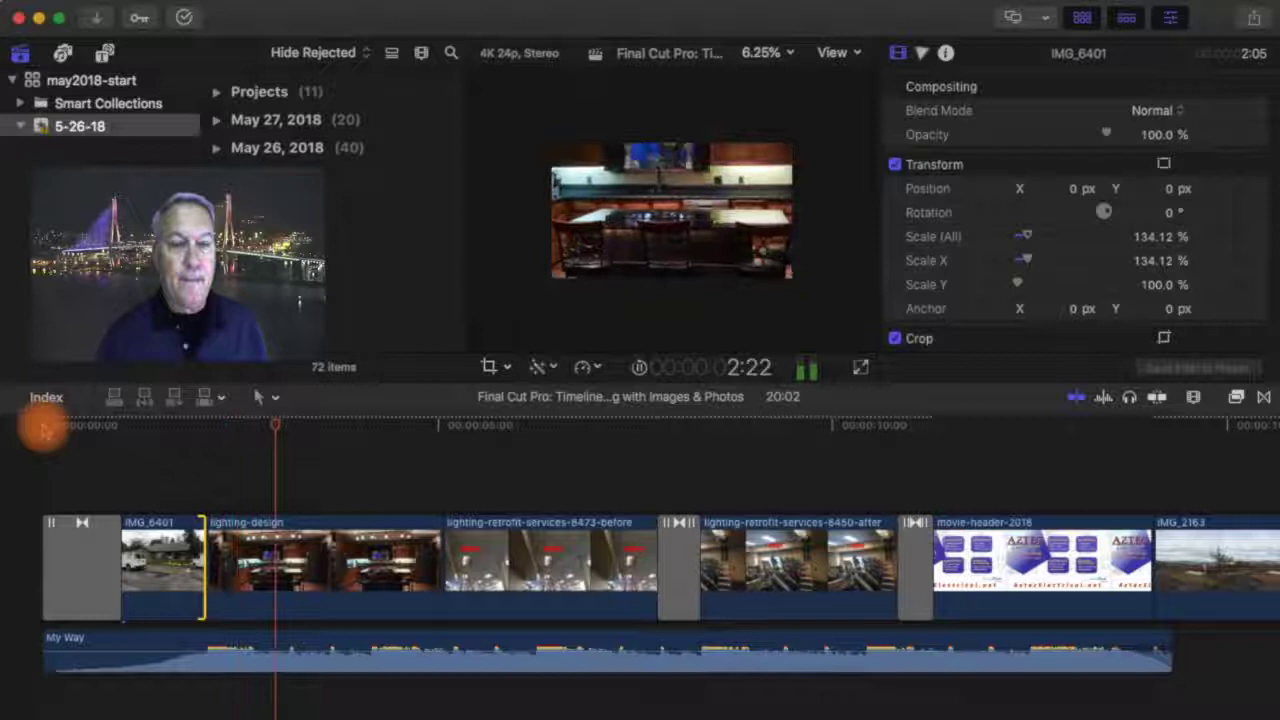
pyautogui.moveTo(280, 423); pyautogui.dragTo(35, 460)
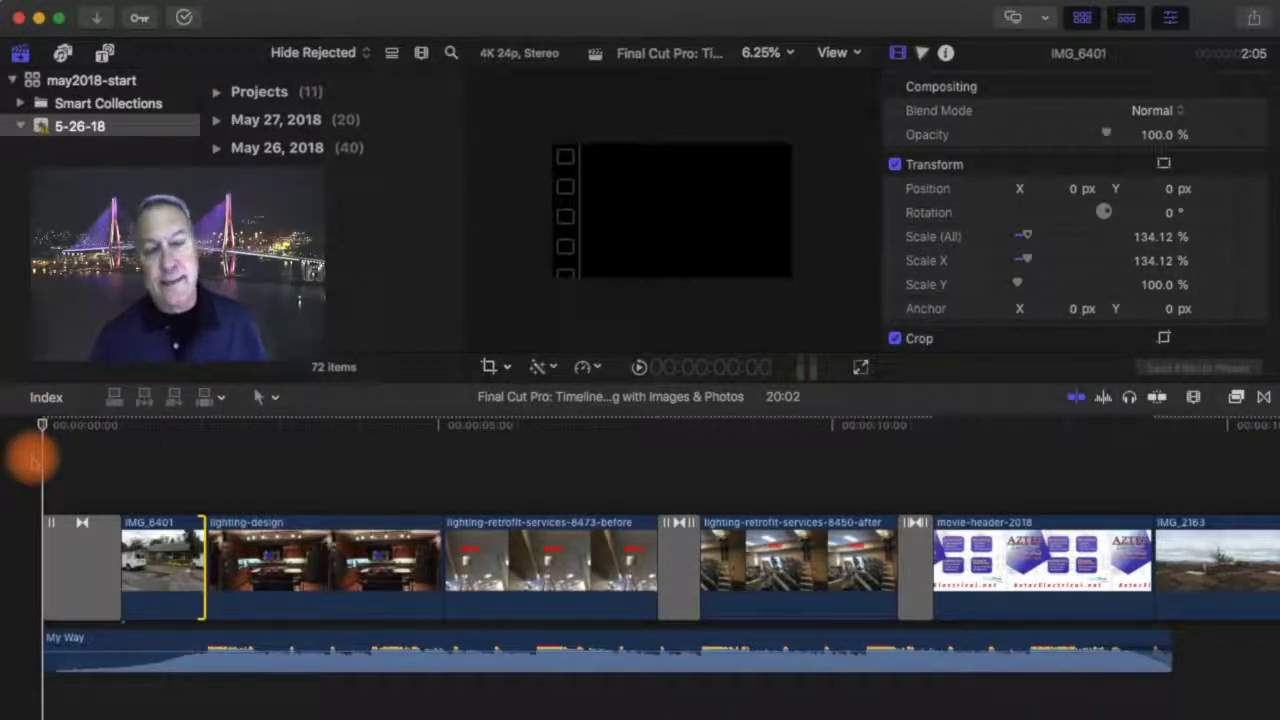
pyautogui.press('space')
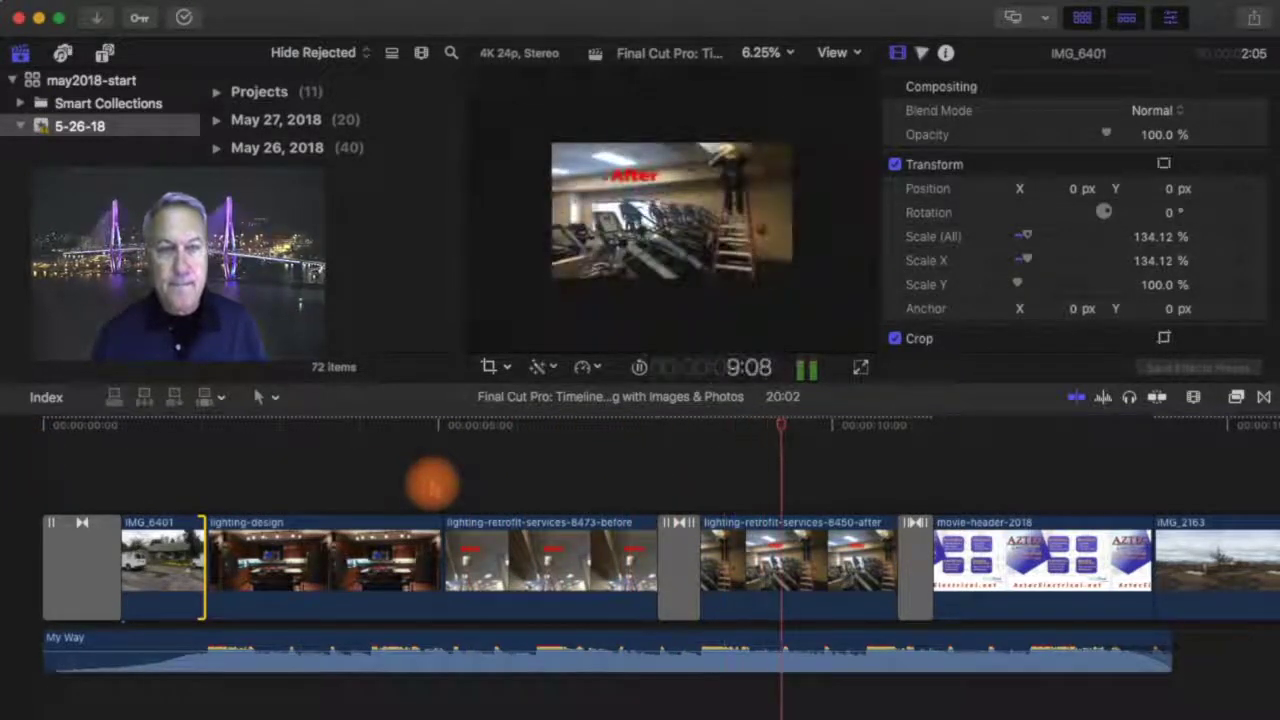
pyautogui.hscroll(3, 432, 485)
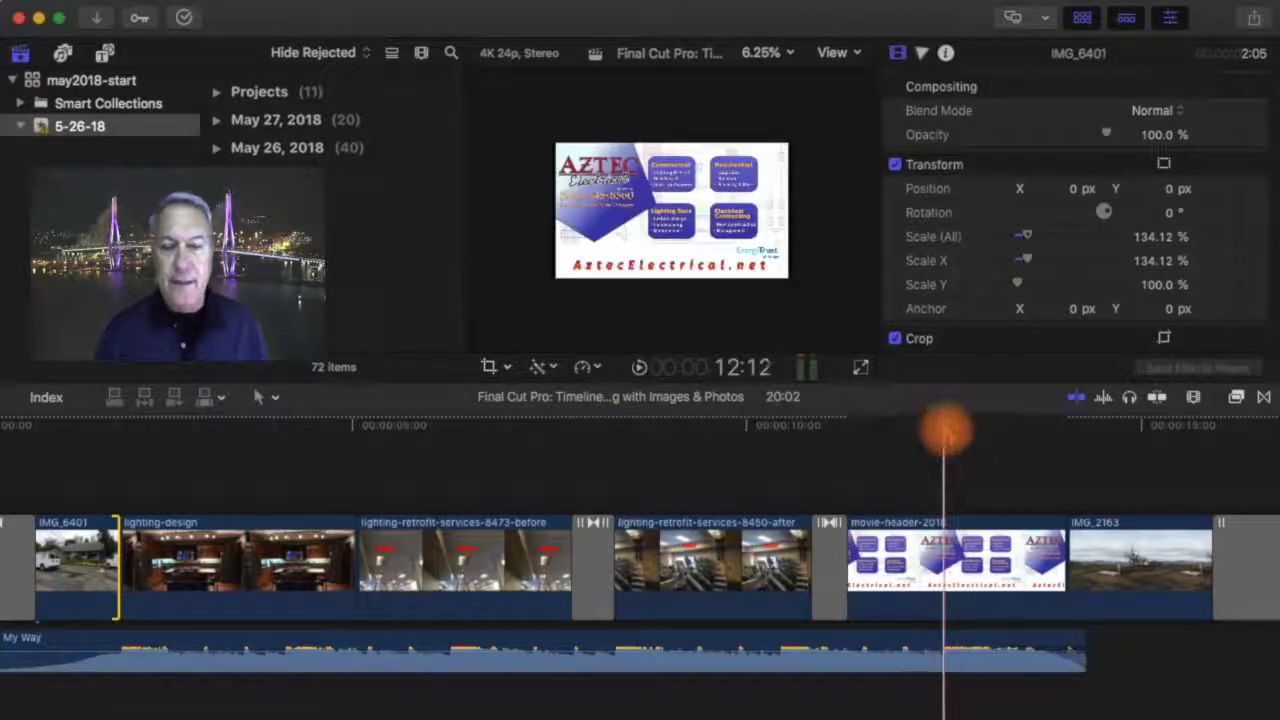
# - Extend movie-header-2018 by 1:15 to 5:15, then play back the section before it
pyautogui.moveTo(948, 430); pyautogui.dragTo(133, 580)
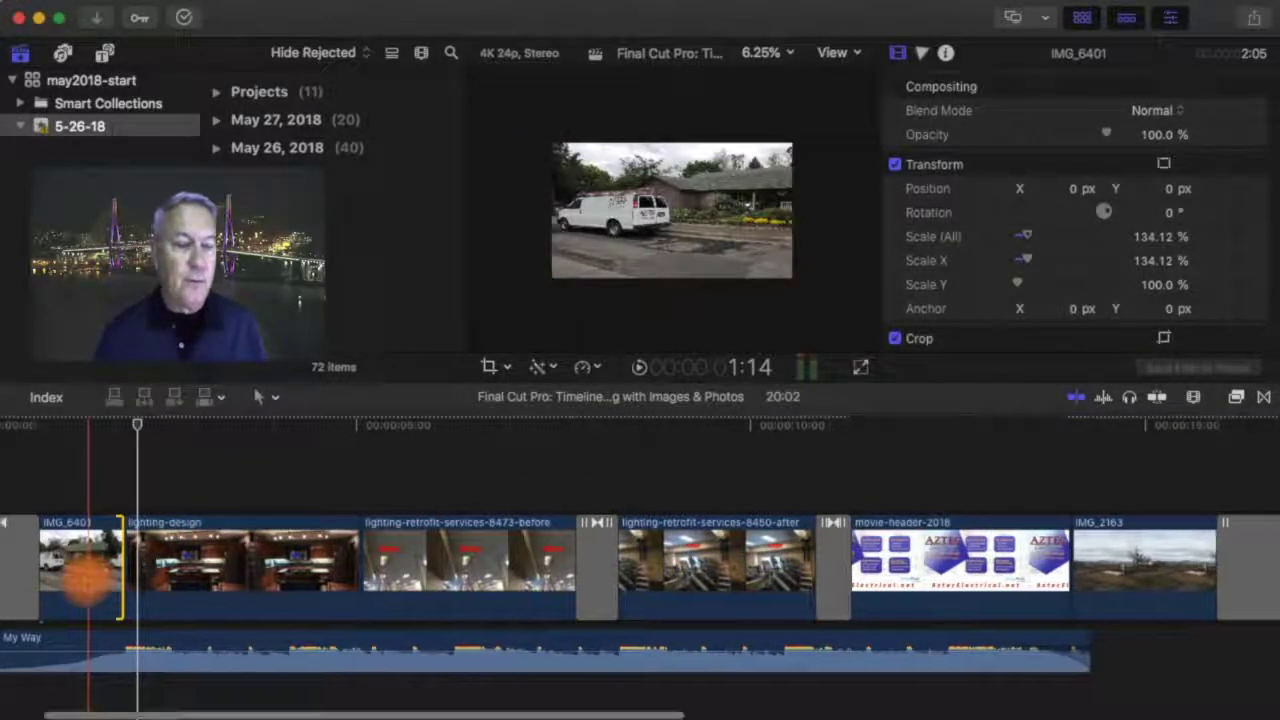
pyautogui.hscroll(-3, 84, 580)
pyautogui.hscroll(4, 84, 580)
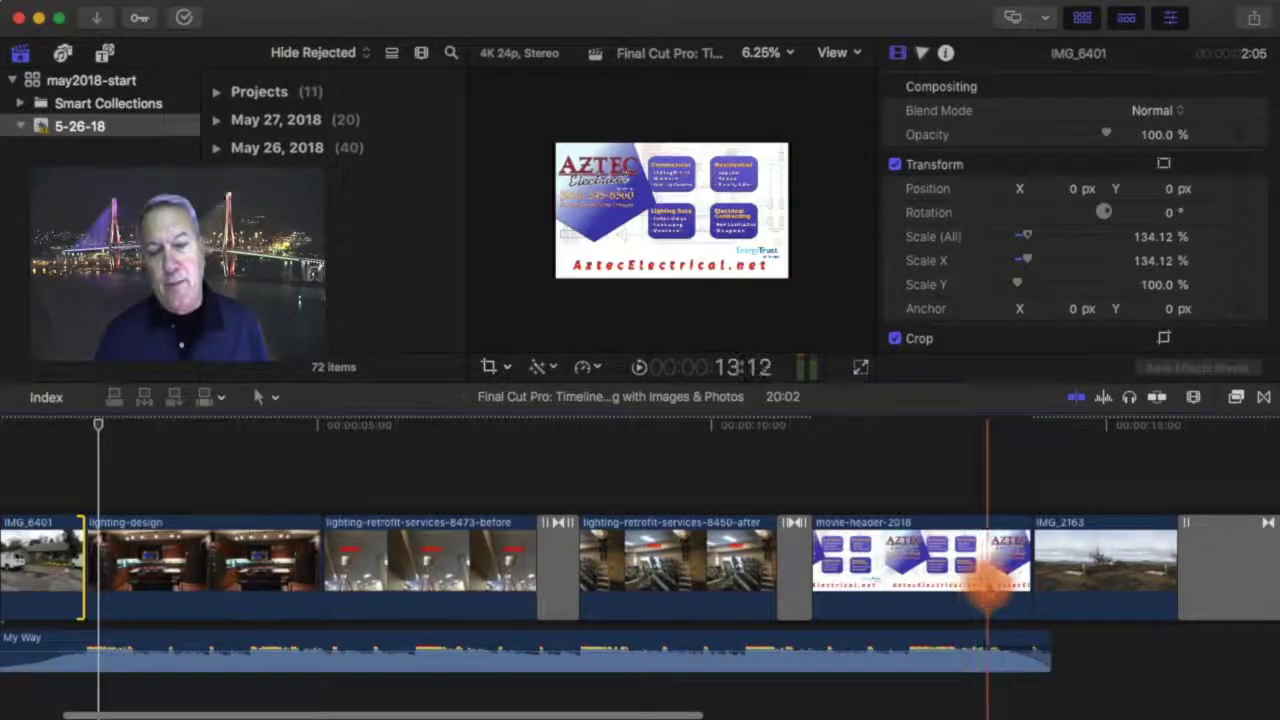
pyautogui.click(985, 590)
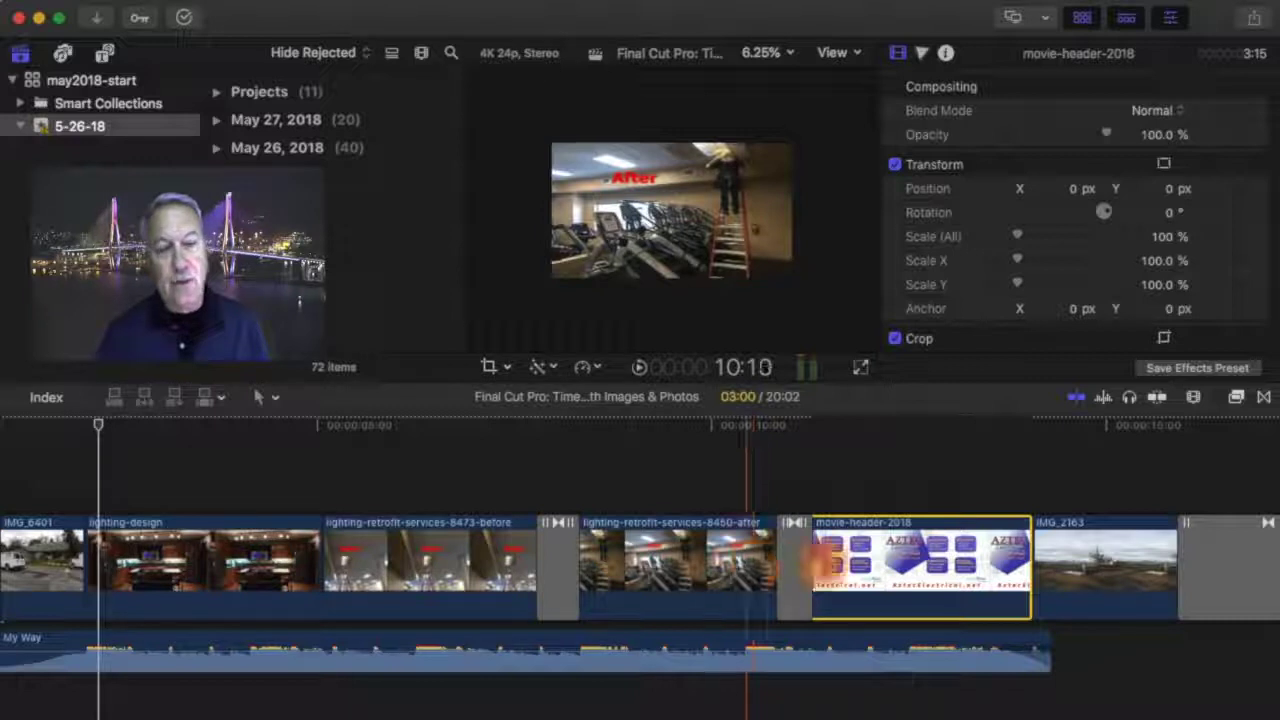
pyautogui.moveTo(1030, 565); pyautogui.dragTo(1175, 565)
pyautogui.click(690, 453)
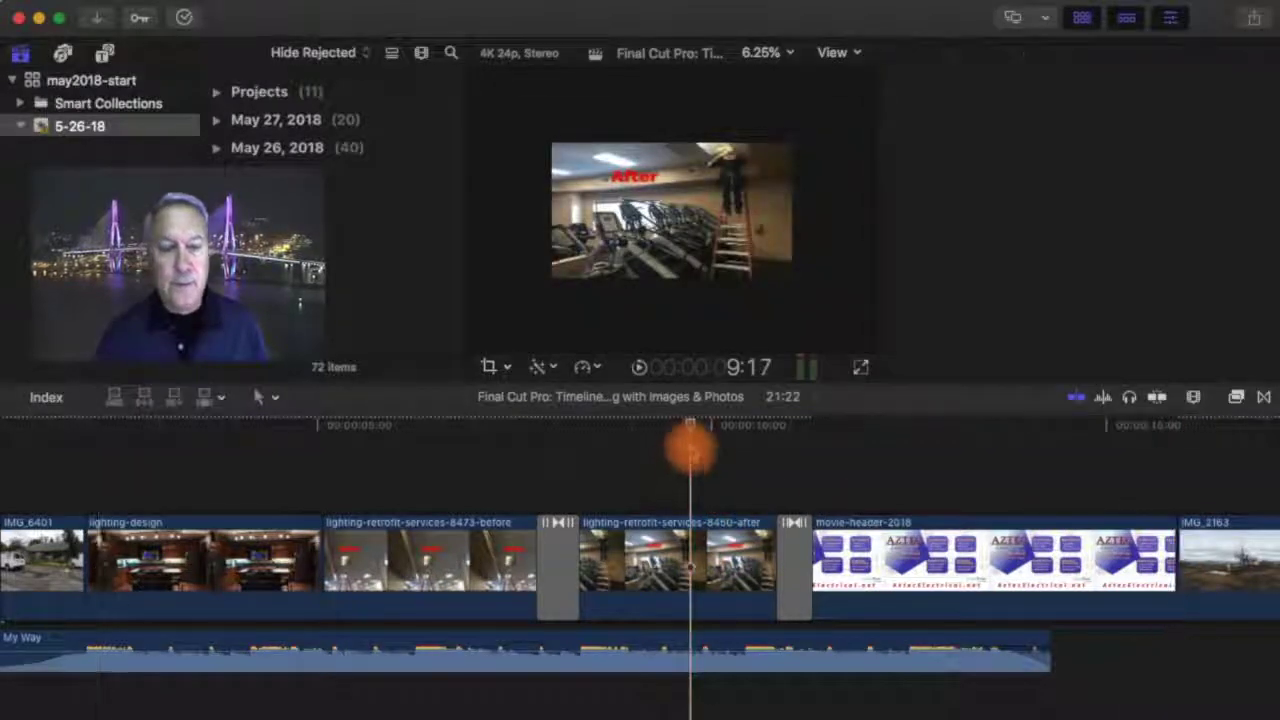
pyautogui.press('space')
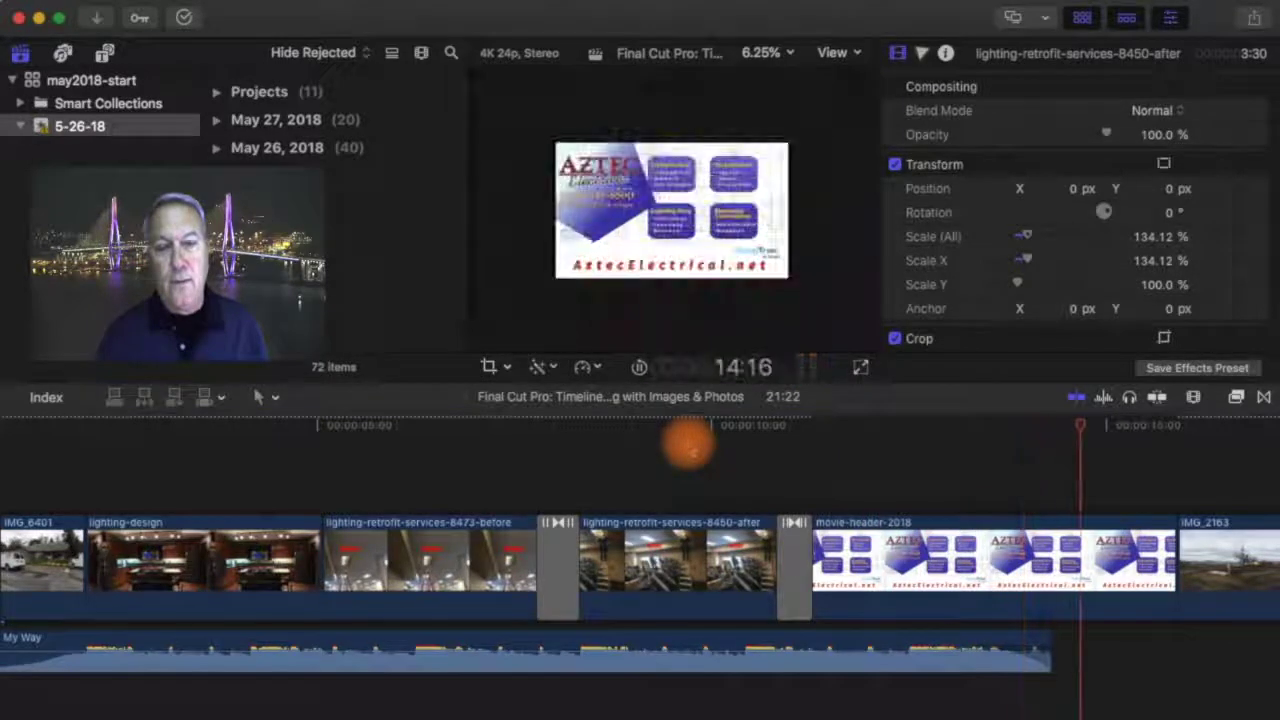
pyautogui.click(935, 560)
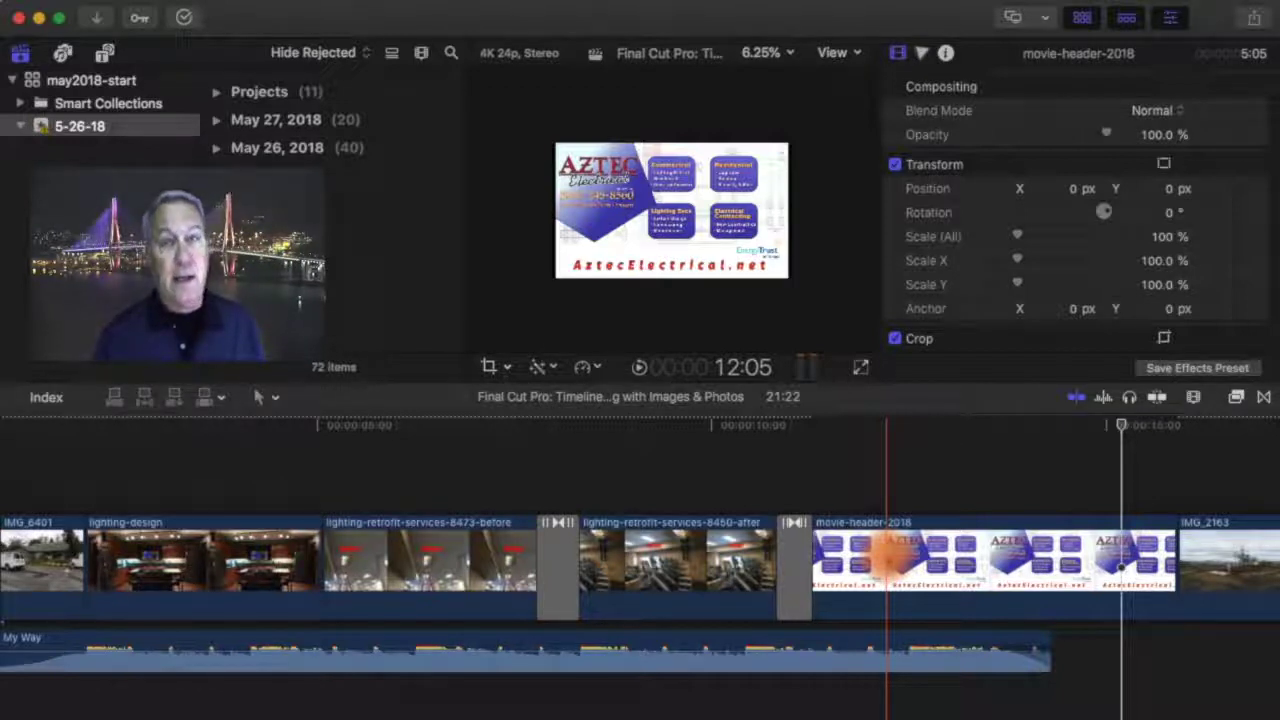
pyautogui.click(1005, 565)
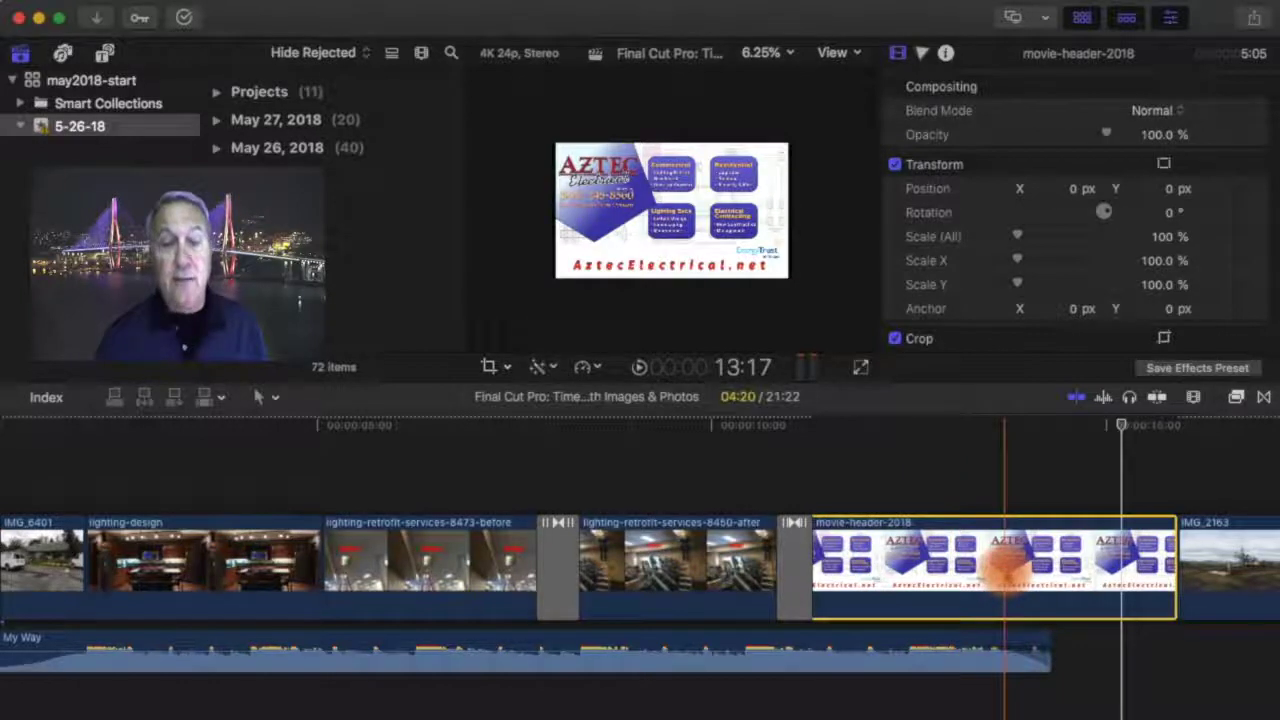